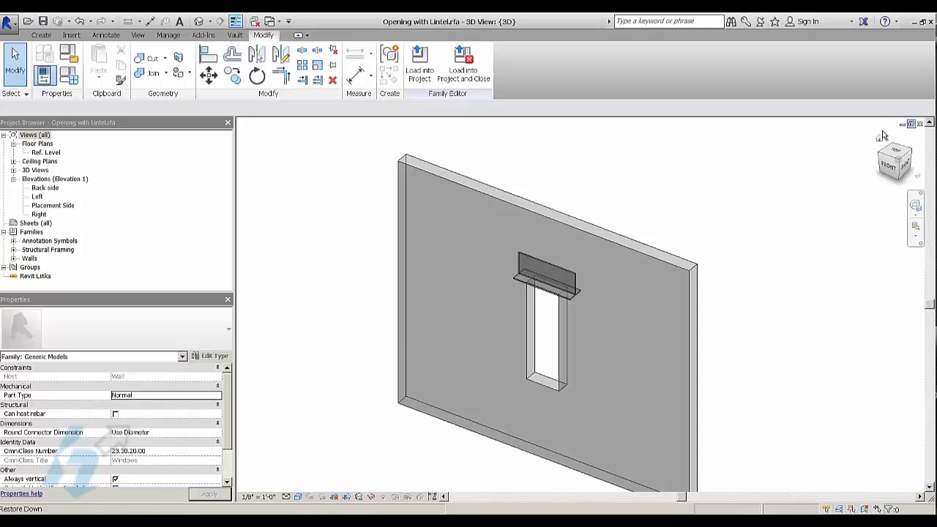
Close the hidden view windows and switch to the 3D view of Project1.
left_click(288, 22)
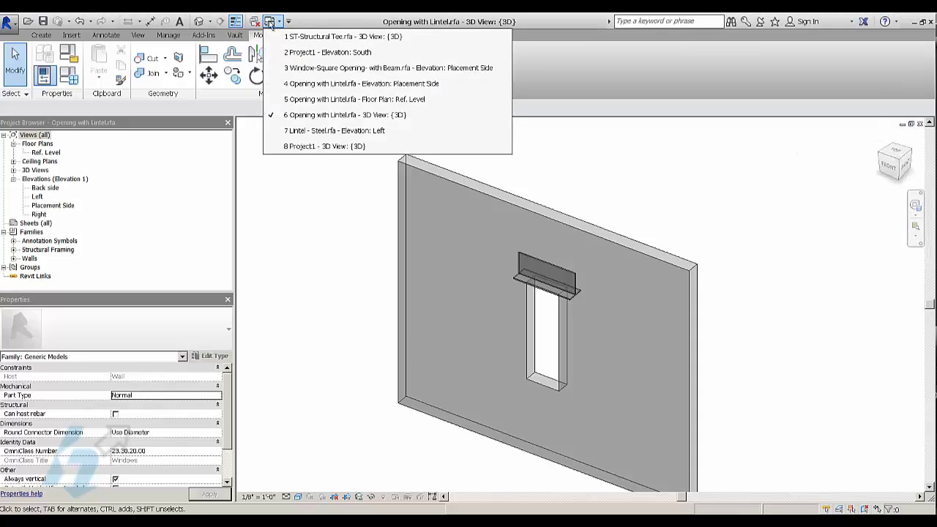
left_click(264, 22)
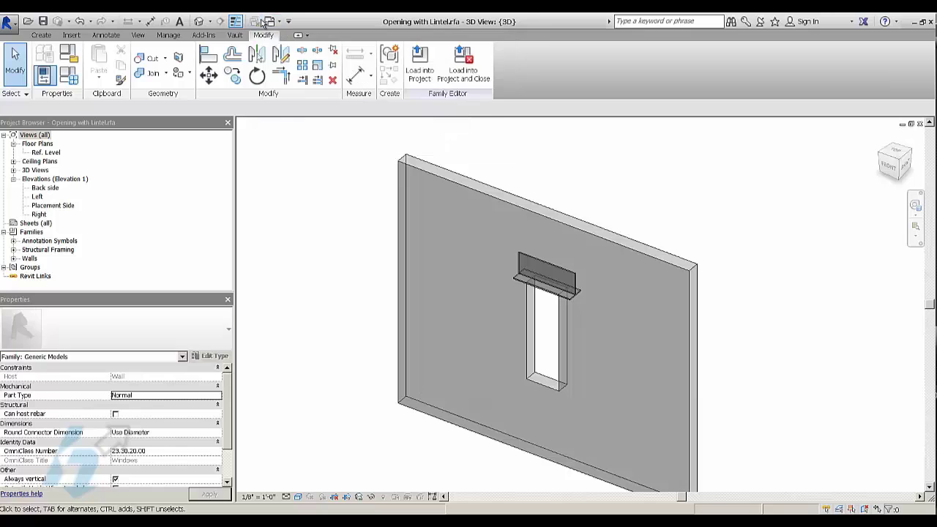
left_click(263, 22)
left_click(320, 102)
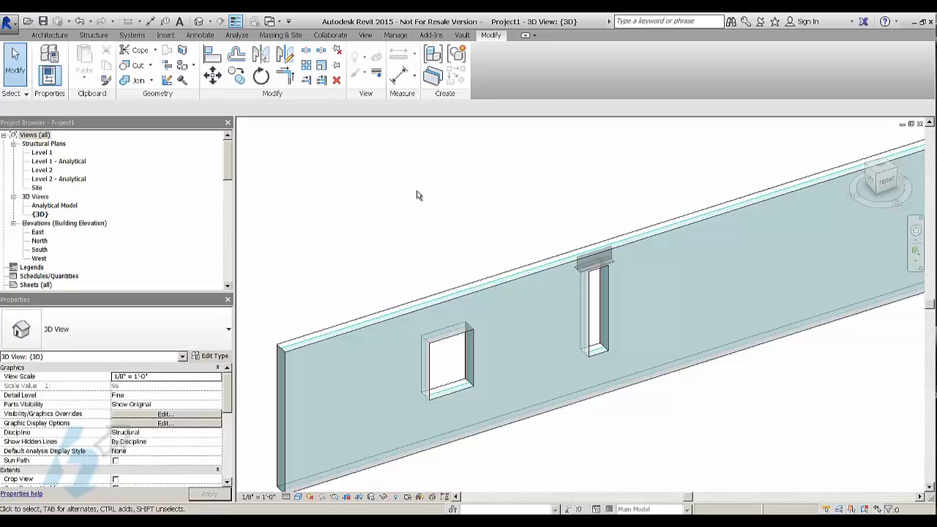
Move the Opening with Lintel instance farther along the wall from the square opening and down to an elevation of about 1' 4".
middle_click_drag(539, 187, 441, 187)
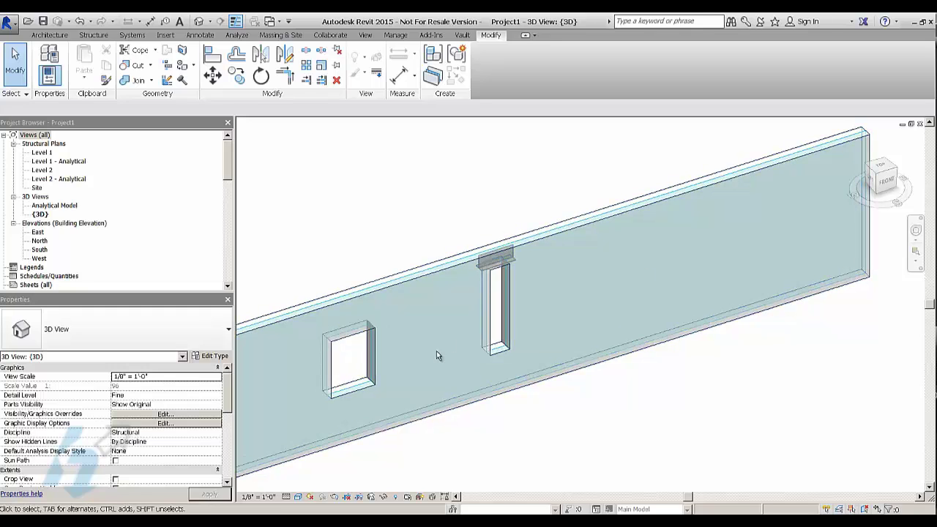
middle_click_drag(368, 257, 423, 264)
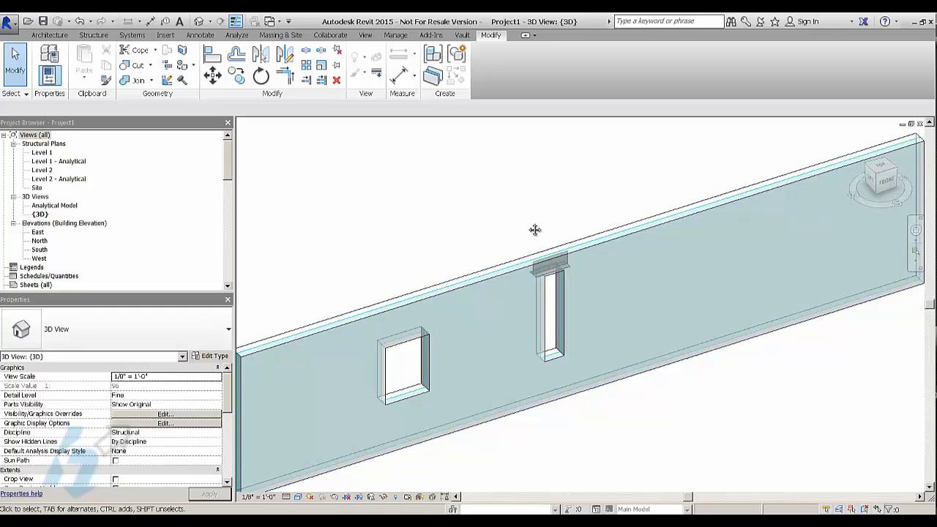
middle_click_drag(531, 225, 535, 230)
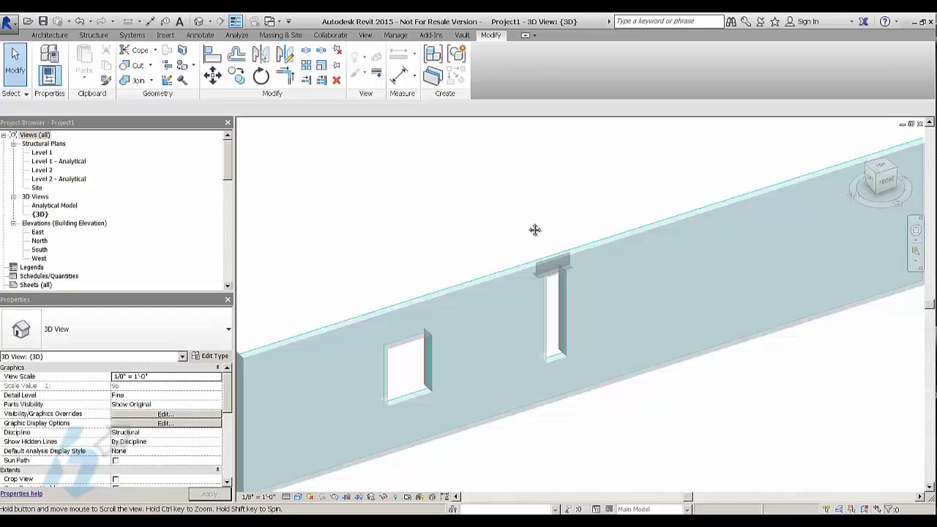
left_click(574, 300)
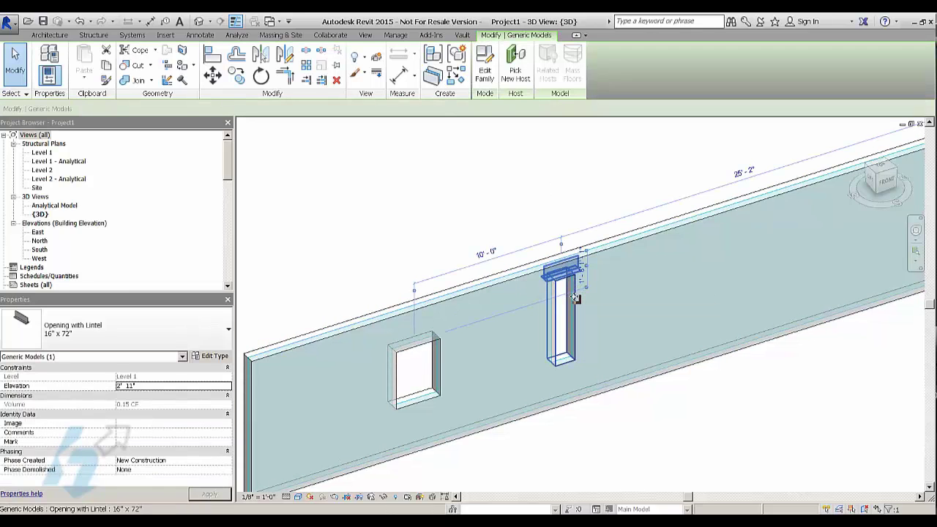
left_click_drag(576, 300, 631, 315)
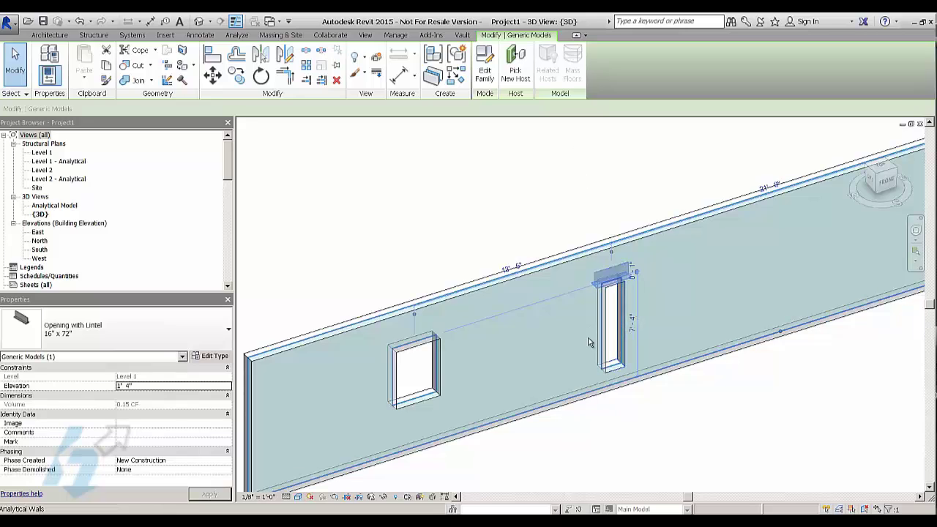
left_click(420, 210)
left_click(9, 23)
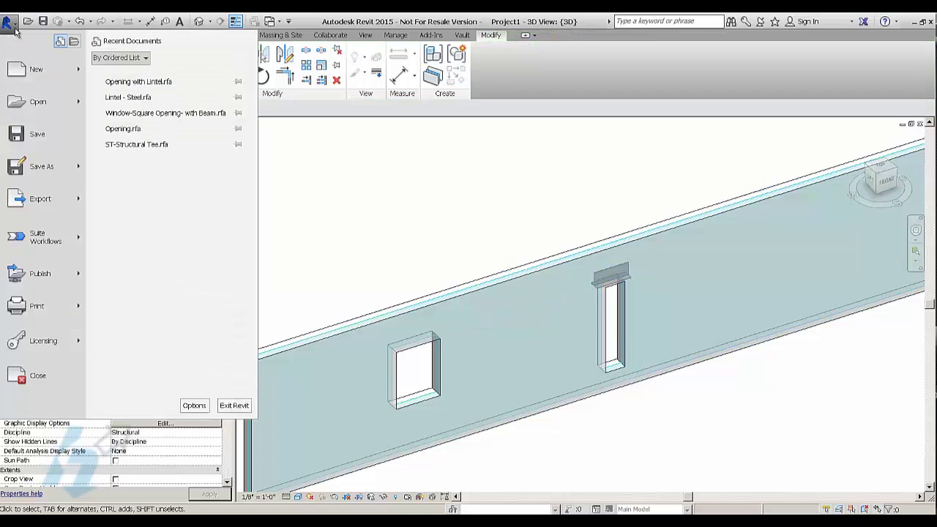
left_click(13, 24)
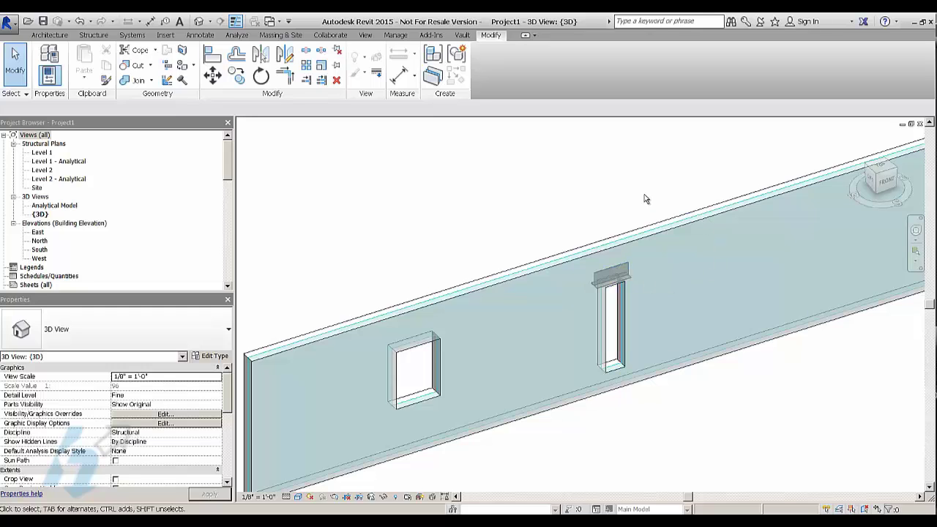
left_click(622, 311)
left_click(543, 200)
left_click(613, 322)
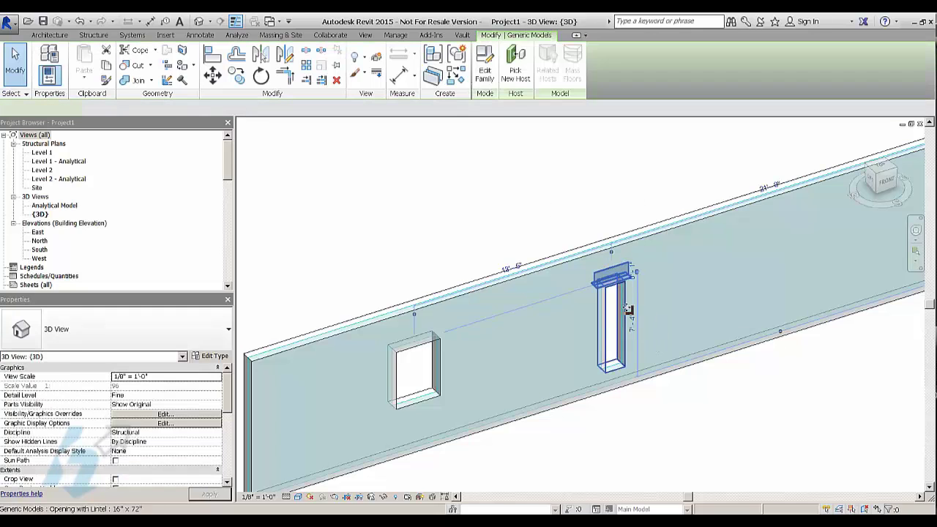
left_click(530, 186)
Start opening a family file and dismiss the project save reminder without saving Project1.
left_click(9, 22)
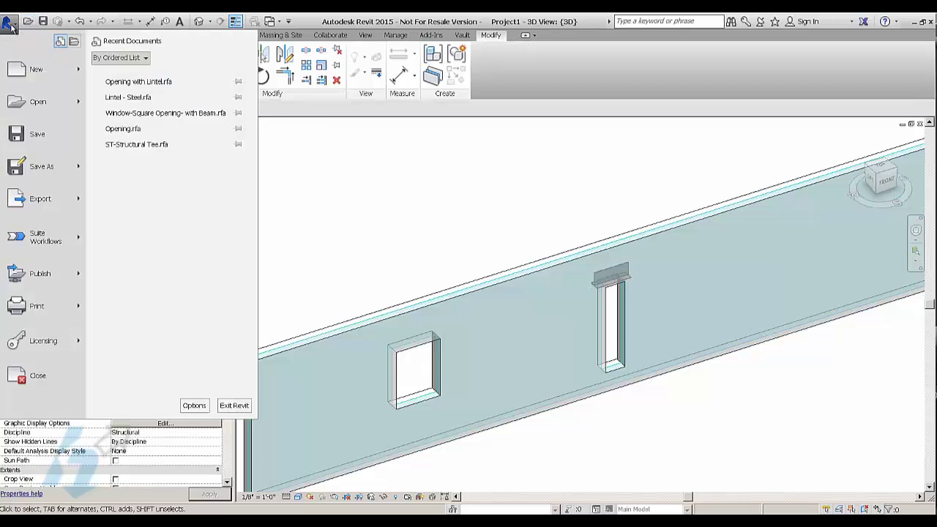
mouse_move(38, 78)
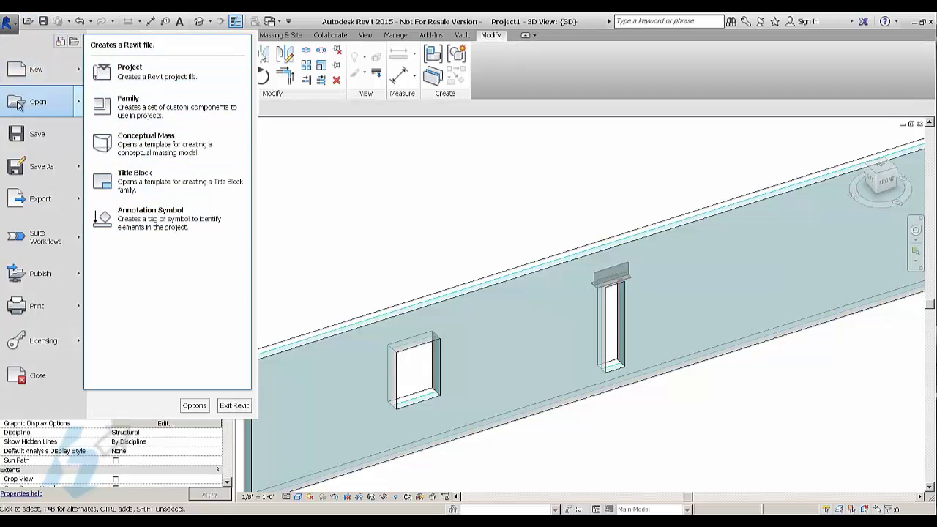
mouse_move(19, 105)
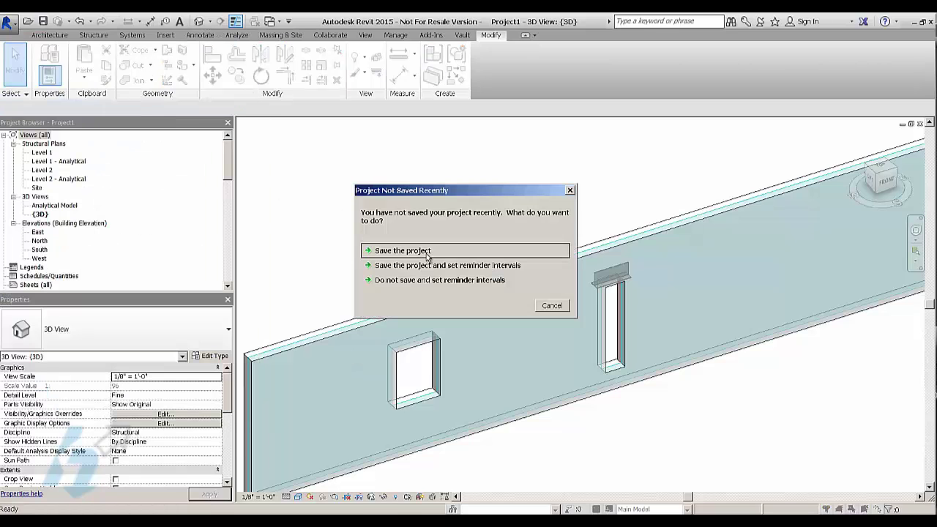
left_click(431, 251)
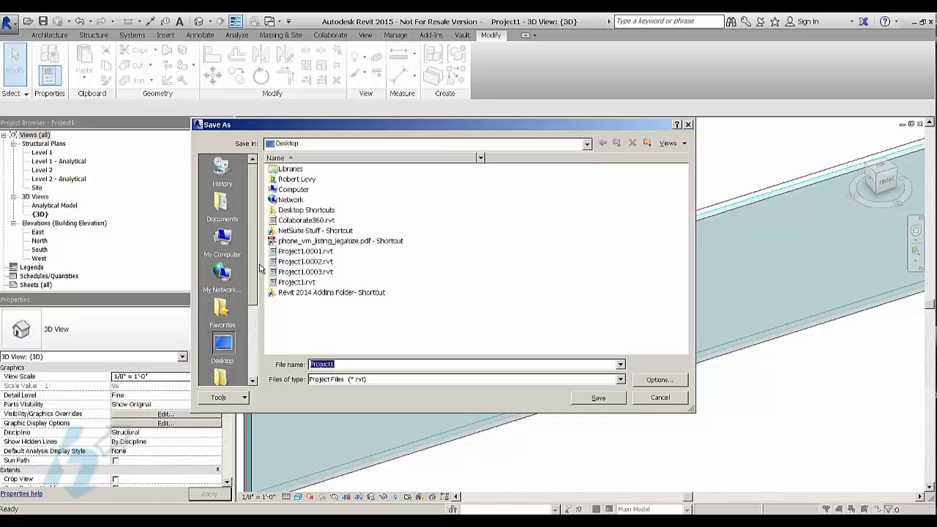
scroll(257, 306, "down", 1)
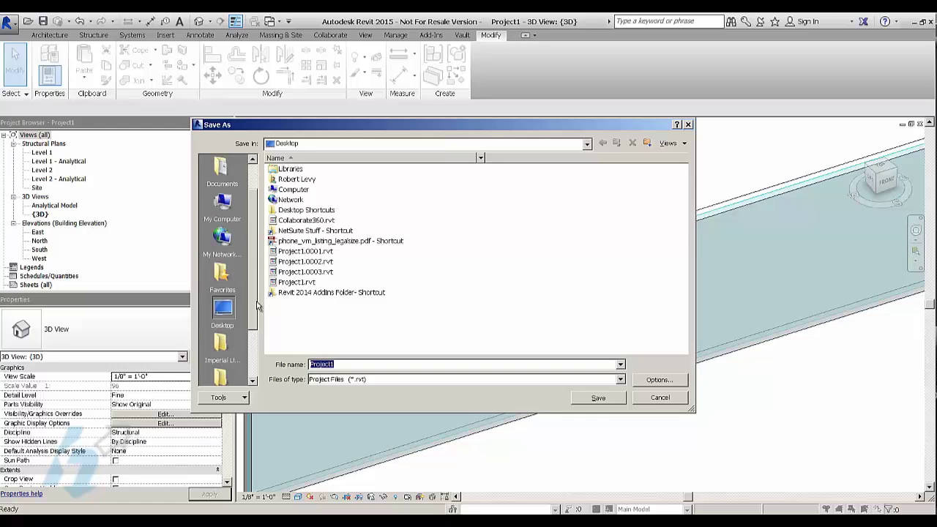
left_click(688, 124)
Open the Opening.rfa family from the Openings folder of the US Imperial library and orbit it to a 3D corner view.
left_click(324, 246)
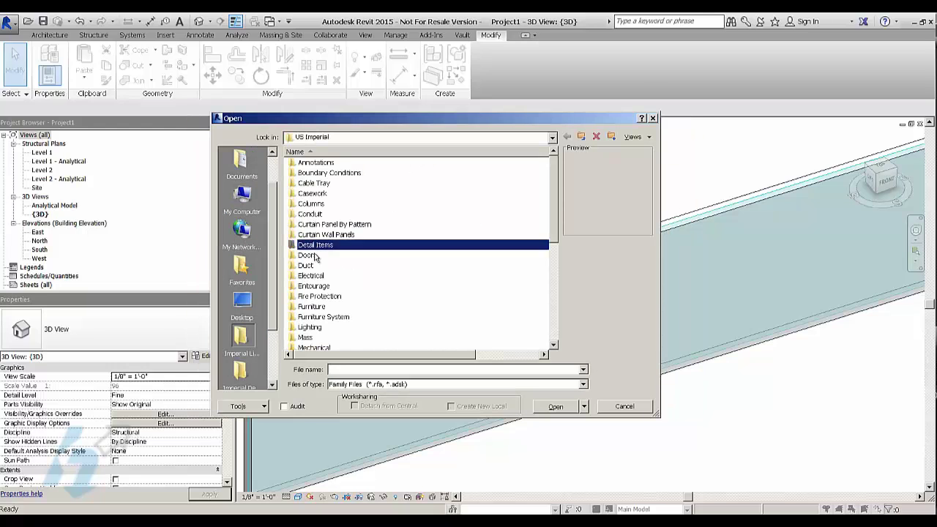
scroll(316, 257, "down", 2)
scroll(315, 258, "down", 1)
left_click(314, 266)
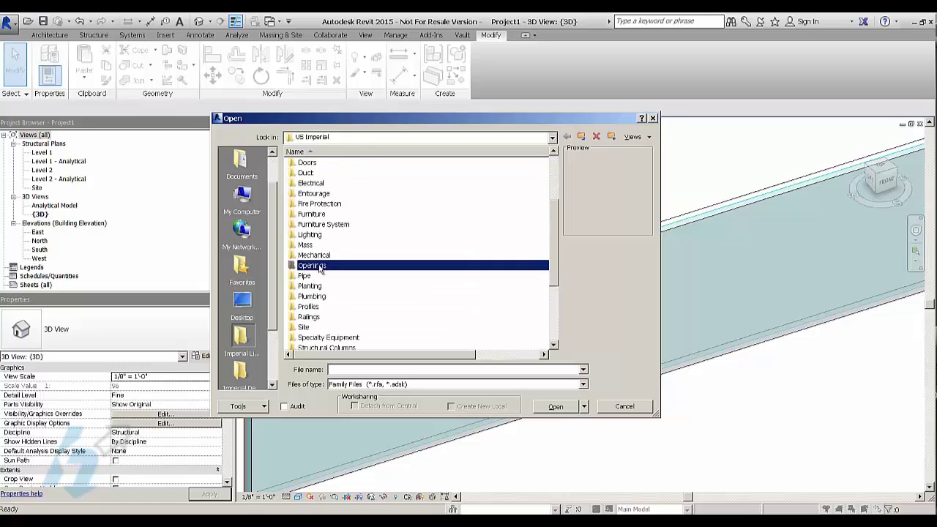
double_click(314, 266)
left_click(322, 176)
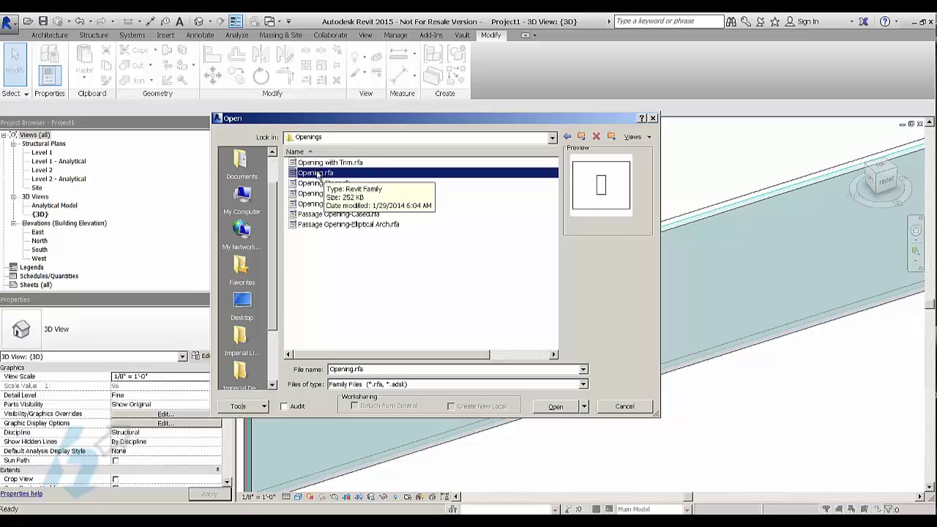
left_click(569, 406)
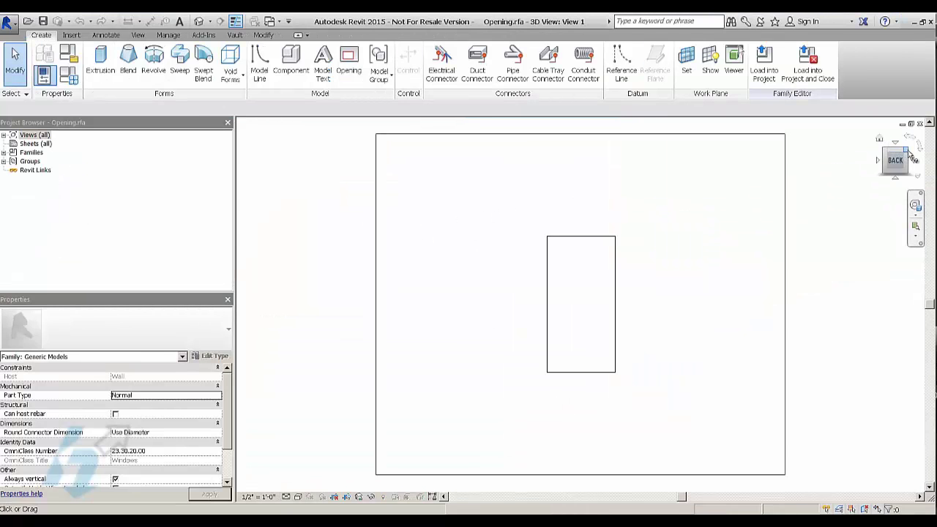
left_click_drag(894, 155, 386, 247)
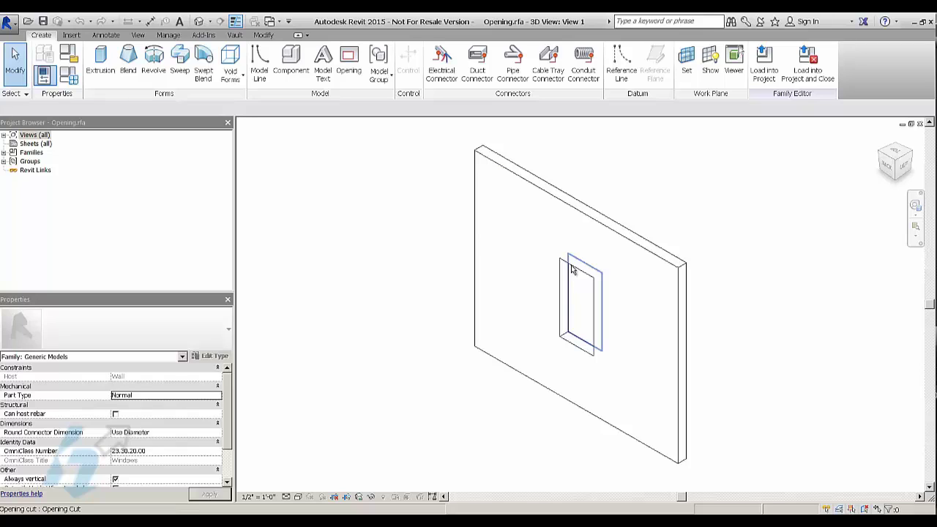
Create a new family from the Generic Model.rft template.
left_click(9, 24)
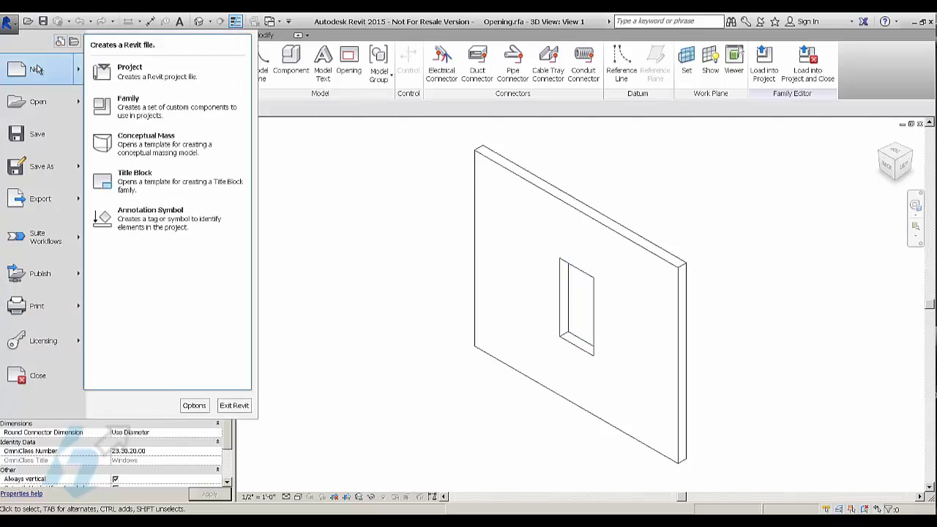
left_click(158, 104)
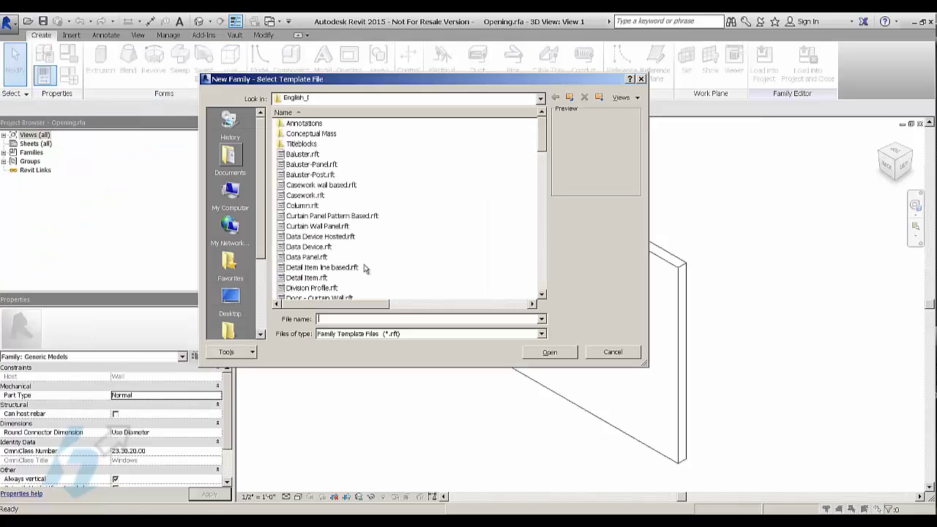
left_click(311, 217)
scroll(341, 218, "down", 7)
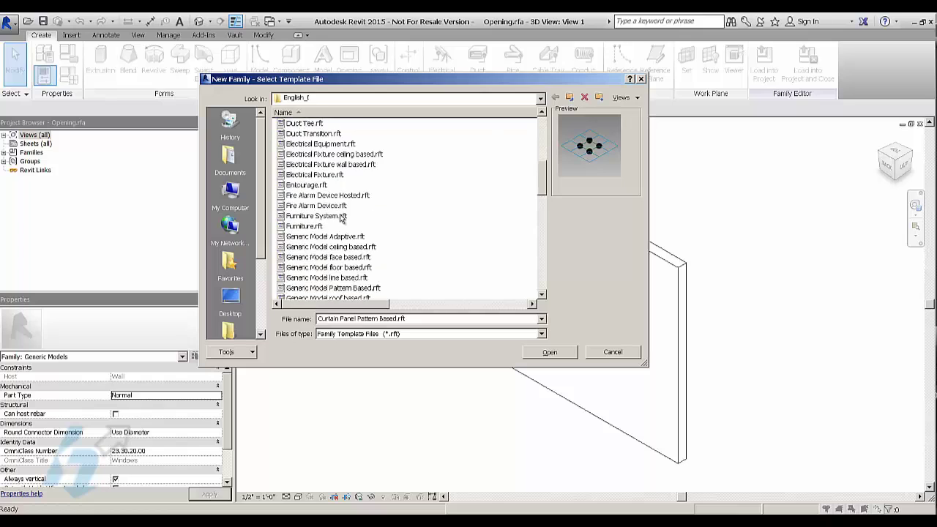
scroll(320, 237, "down", 4)
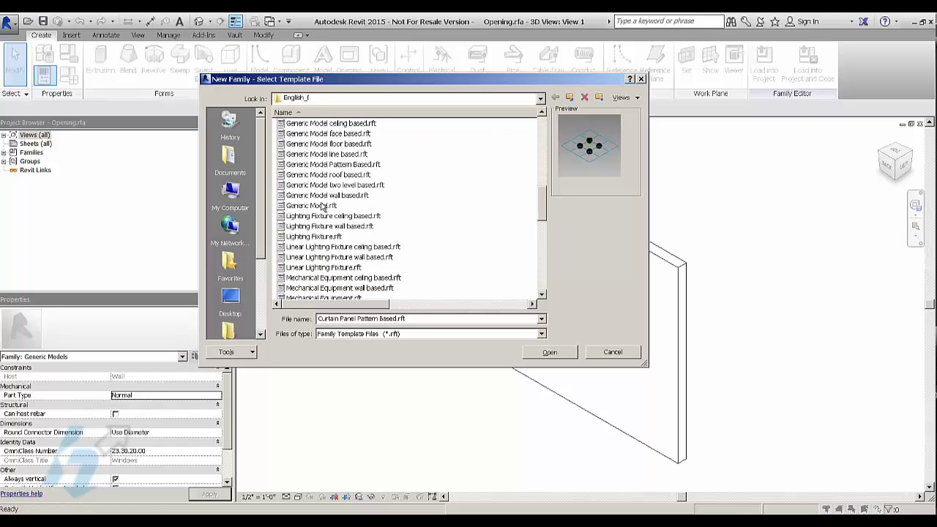
left_click(322, 206)
scroll(349, 285, "down", 8)
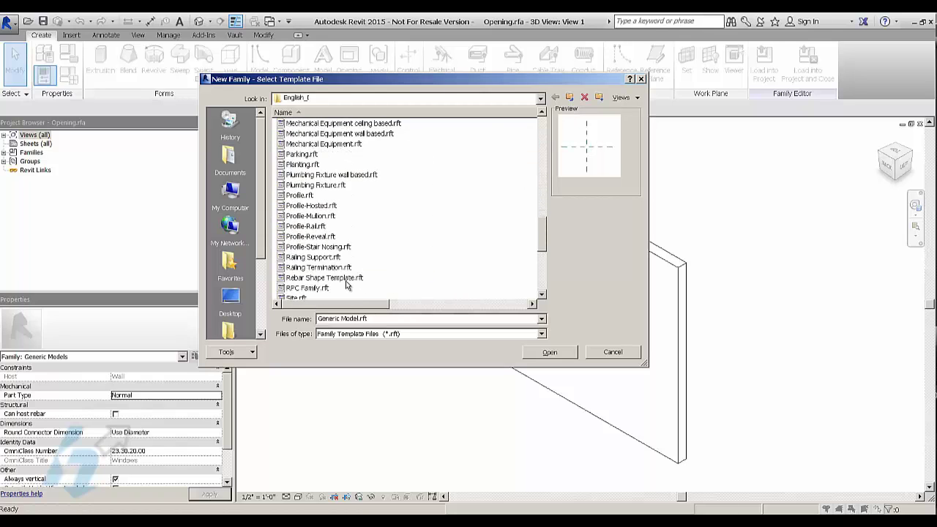
scroll(347, 284, "down", 2)
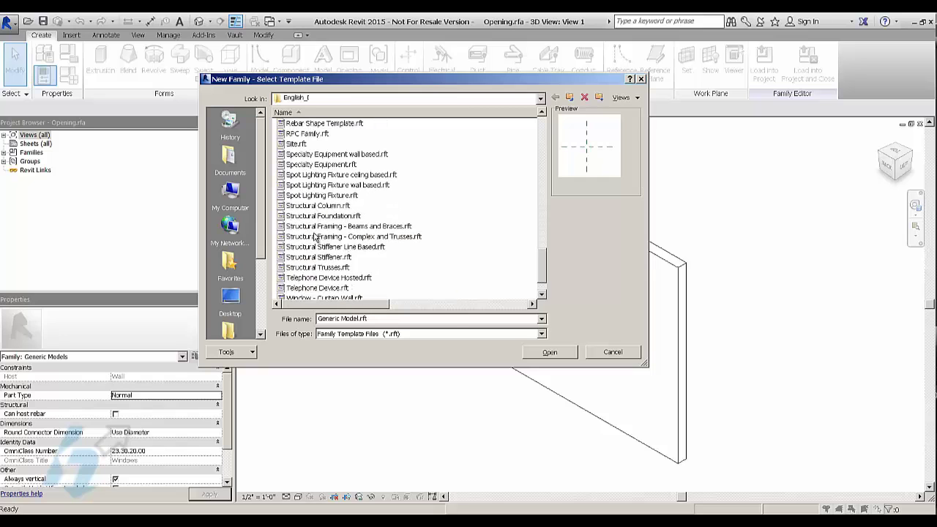
scroll(320, 234, "up", 10)
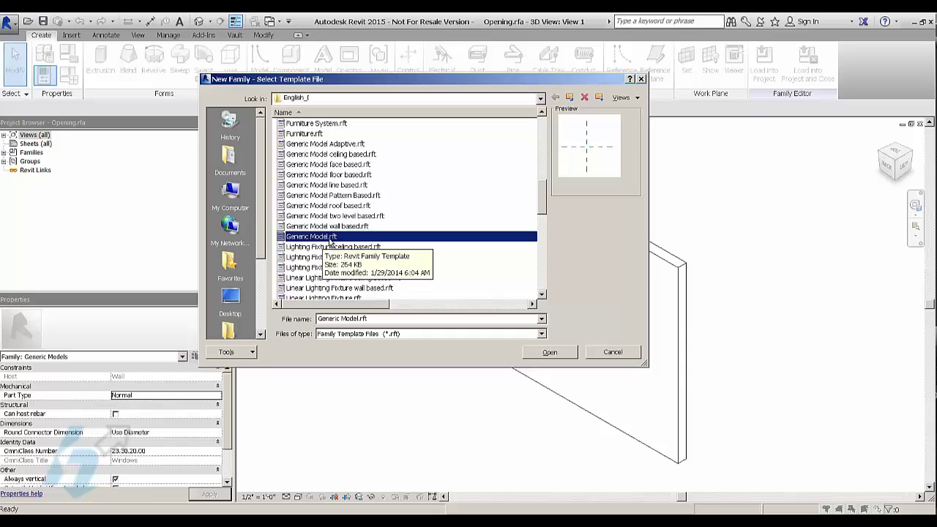
left_click(554, 352)
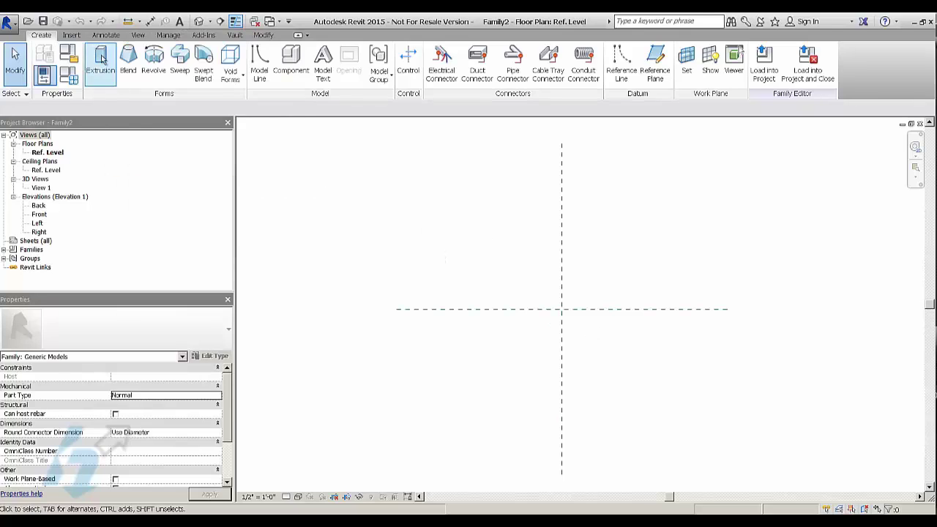
Close all views of the new generic model family, returning to Opening.rfa.
left_click(920, 124)
left_click(920, 124)
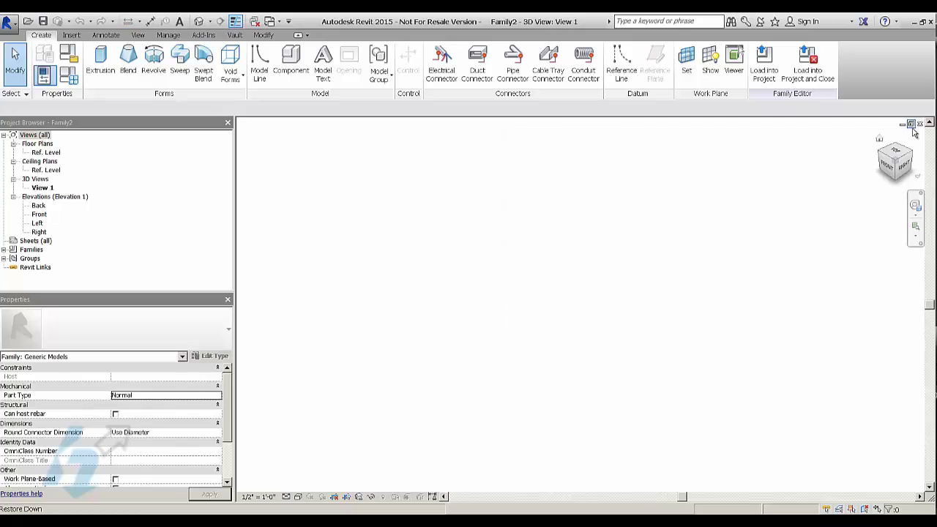
left_click(919, 124)
left_click(920, 123)
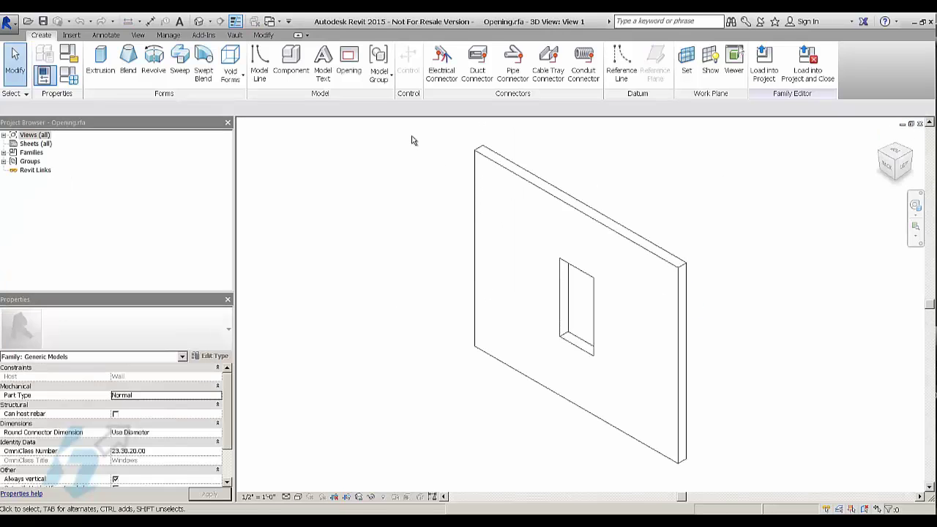
Switch to the Left elevation of Lintel - Steel.rfa and examine the steel lintel's tee profile up close.
left_click(270, 21)
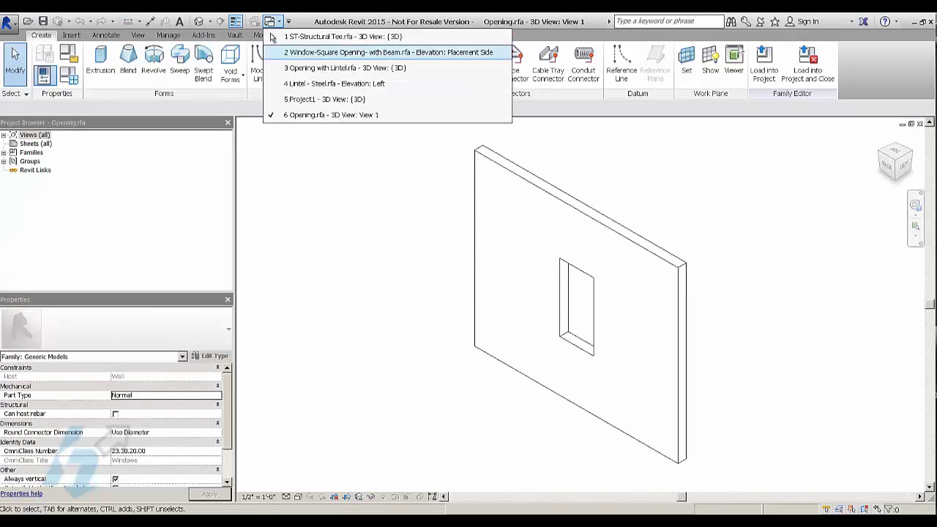
left_click(250, 25)
left_click(270, 21)
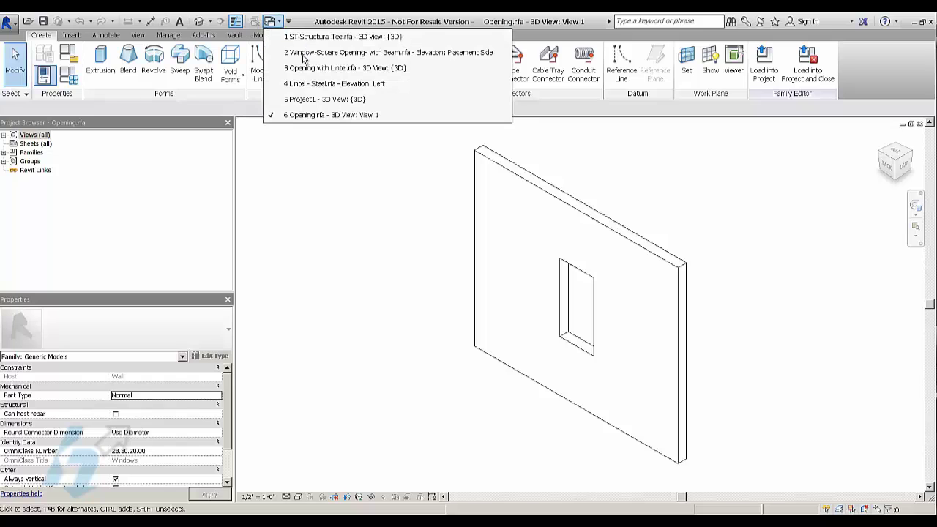
left_click(325, 85)
middle_click_drag(401, 246, 412, 289)
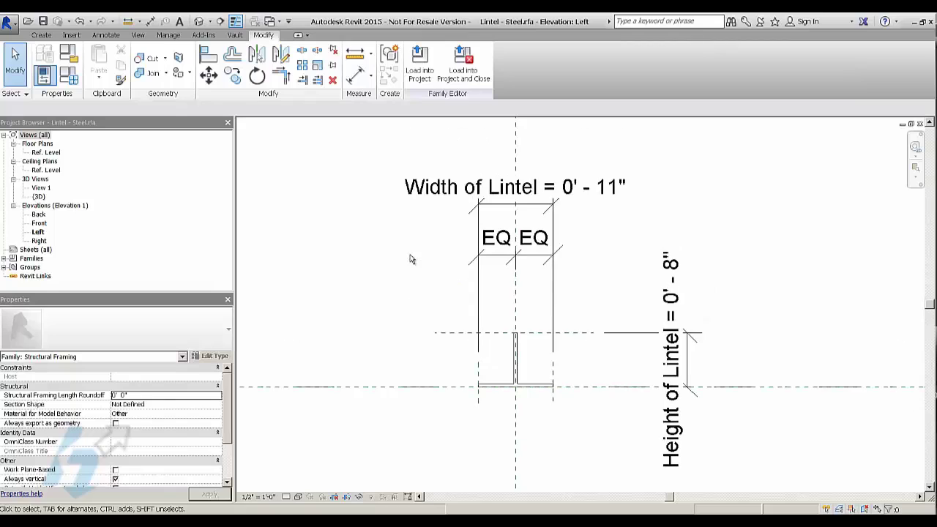
scroll(531, 402, "up", 2)
scroll(535, 361, "up", 1)
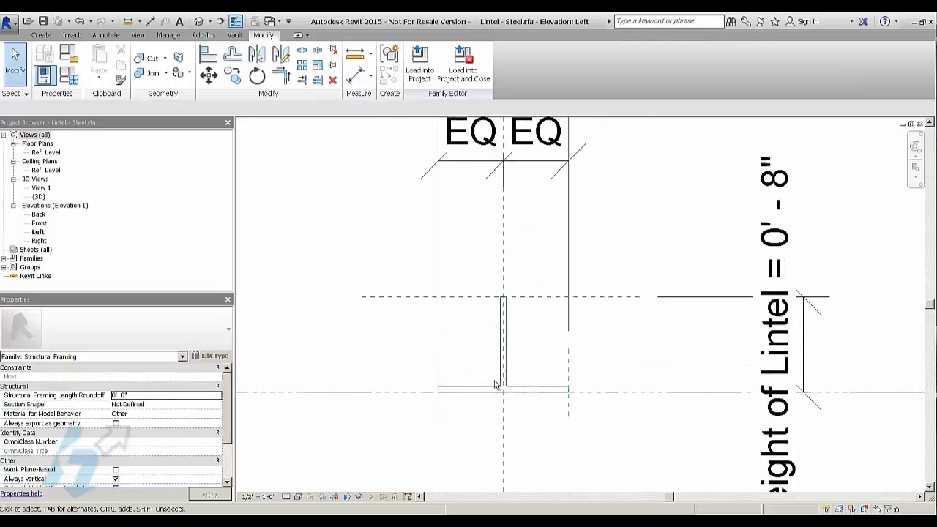
Open the default 3D view of the steel lintel family to view the whole tee section.
scroll(491, 329, "down", 2)
scroll(491, 329, "down", 1)
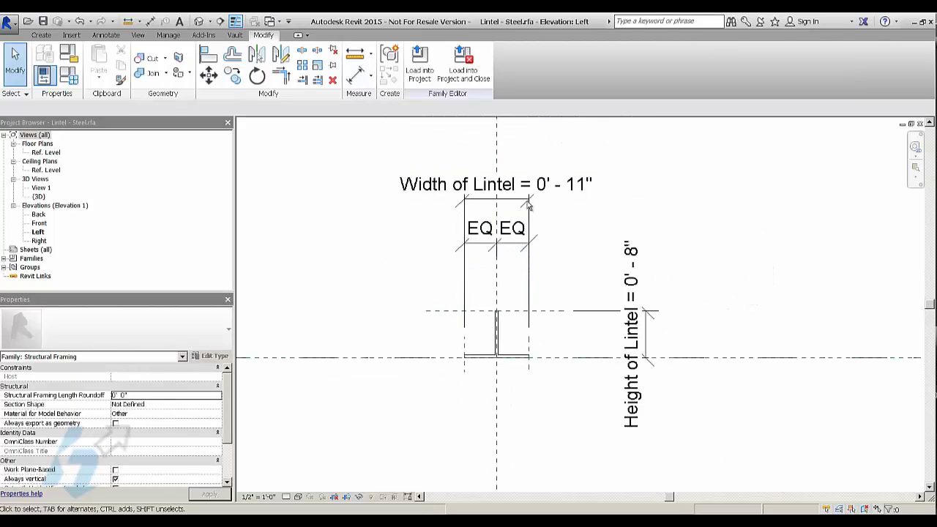
left_click(198, 21)
scroll(429, 240, "down", 2)
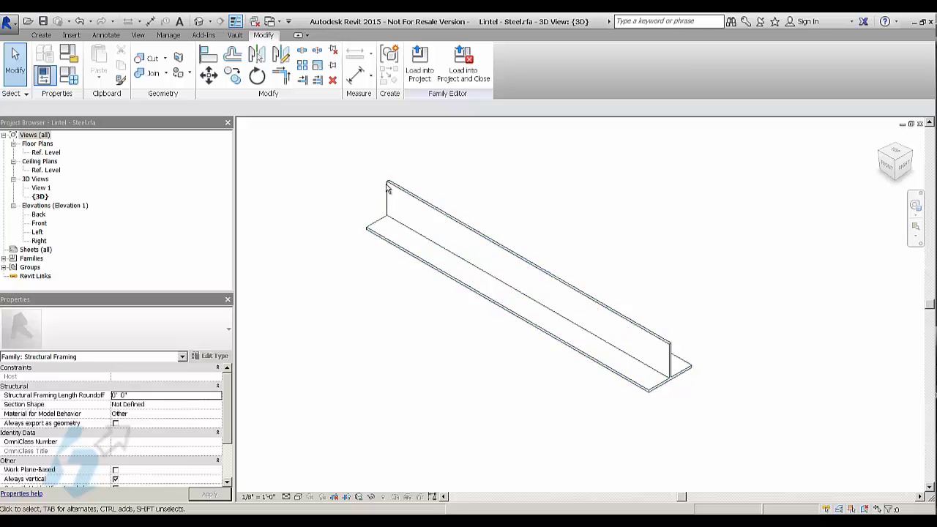
Set the lintel family's category to Structural Framing and enable its Shared parameter.
left_click(70, 59)
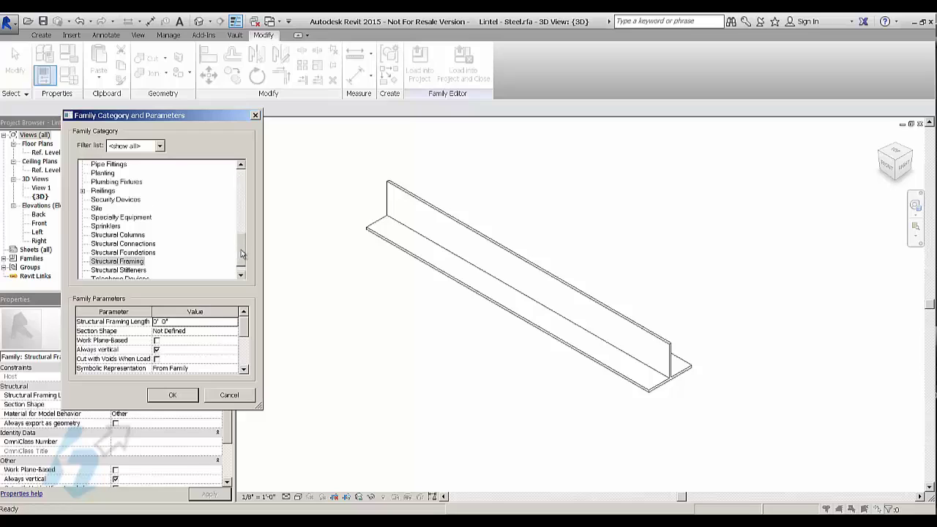
left_click_drag(242, 252, 243, 254)
left_click(126, 253)
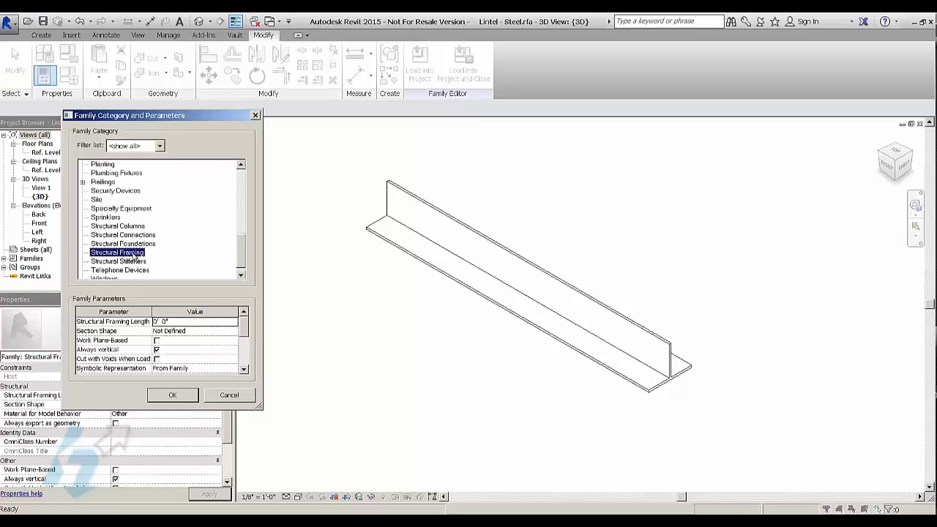
mouse_move(244, 256)
left_mouse_down()
mouse_move(242, 175)
mouse_move(236, 260)
left_mouse_up()
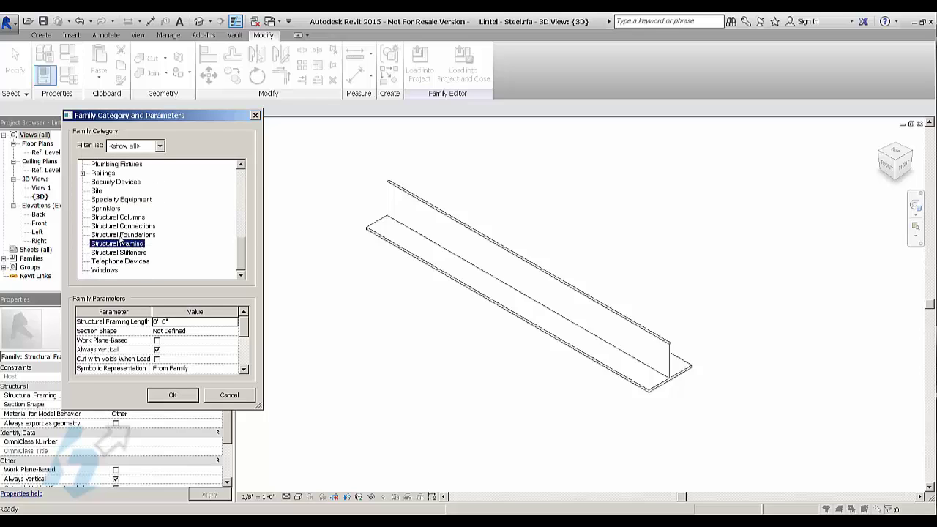
left_click_drag(239, 121, 256, 132)
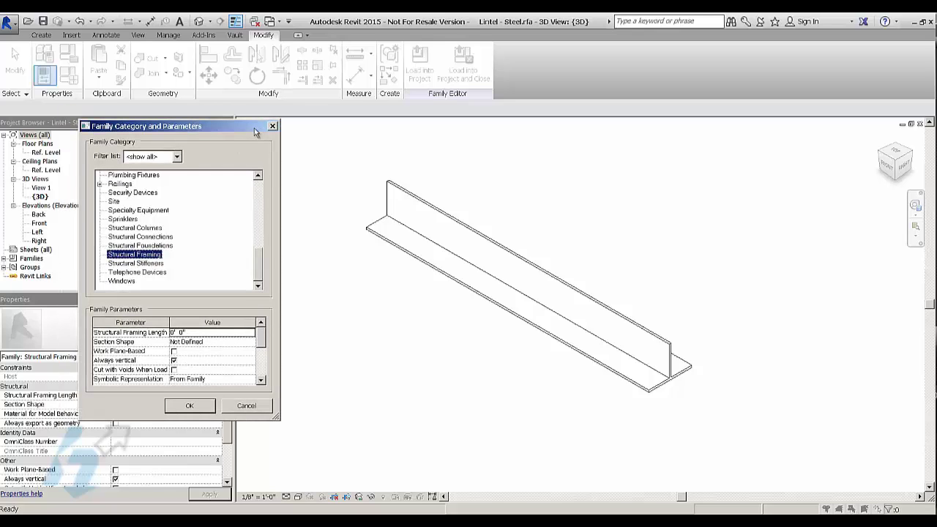
left_click_drag(256, 131, 293, 138)
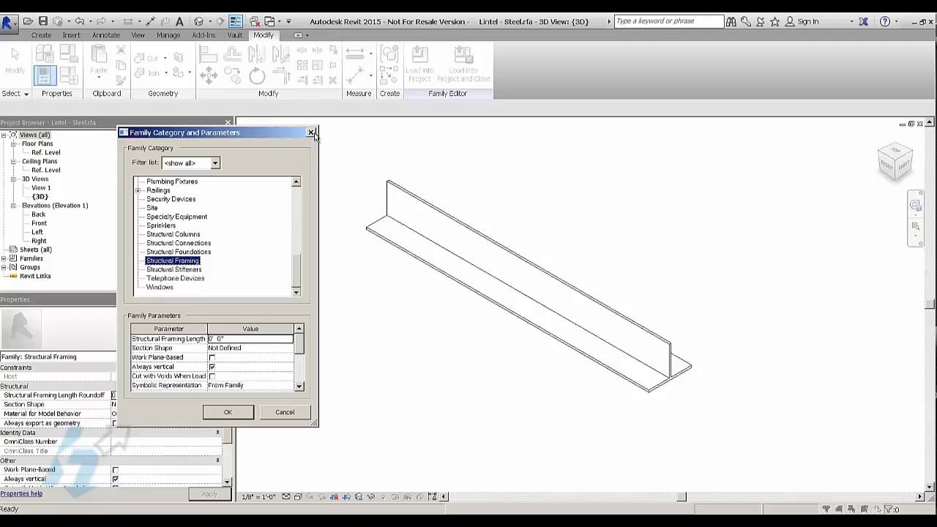
left_click_drag(300, 351, 301, 373)
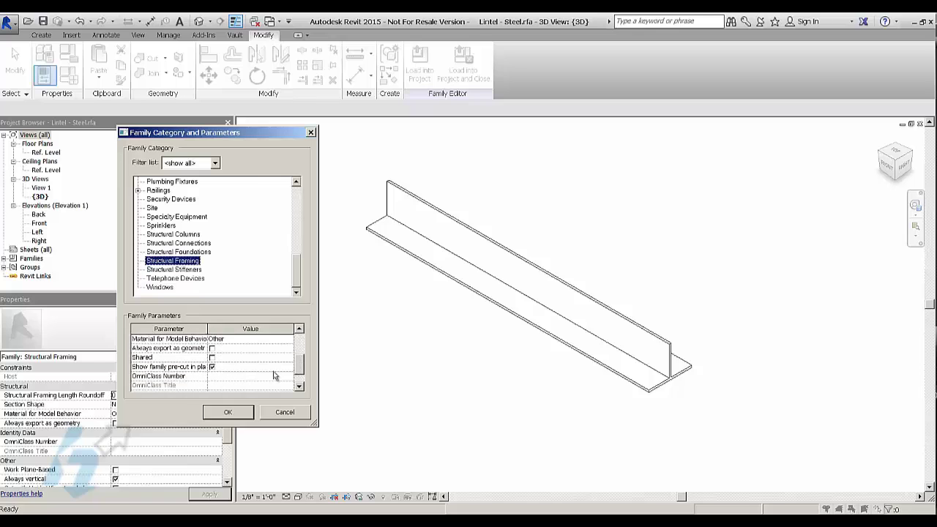
left_click(212, 358)
left_click(250, 415)
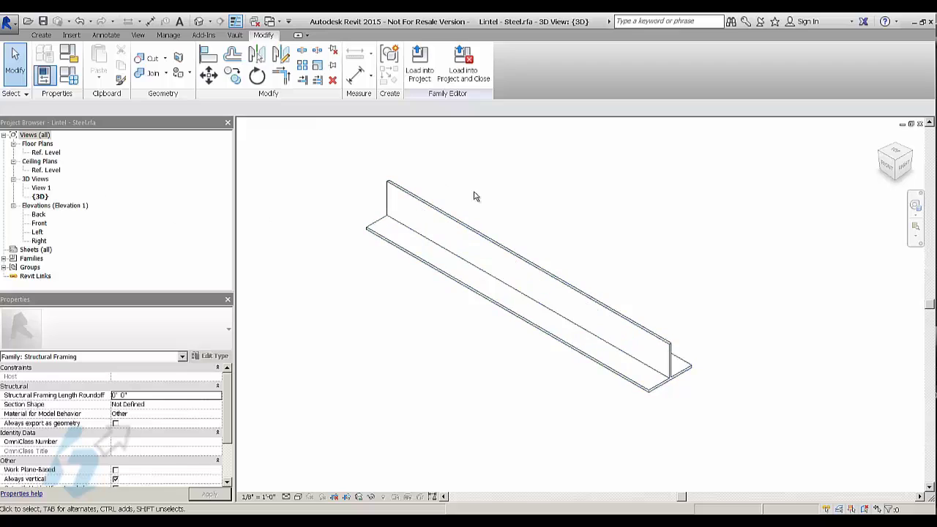
Try to load the Lintel - Steel family into Opening with Lintel.rfa only.
left_click(421, 67)
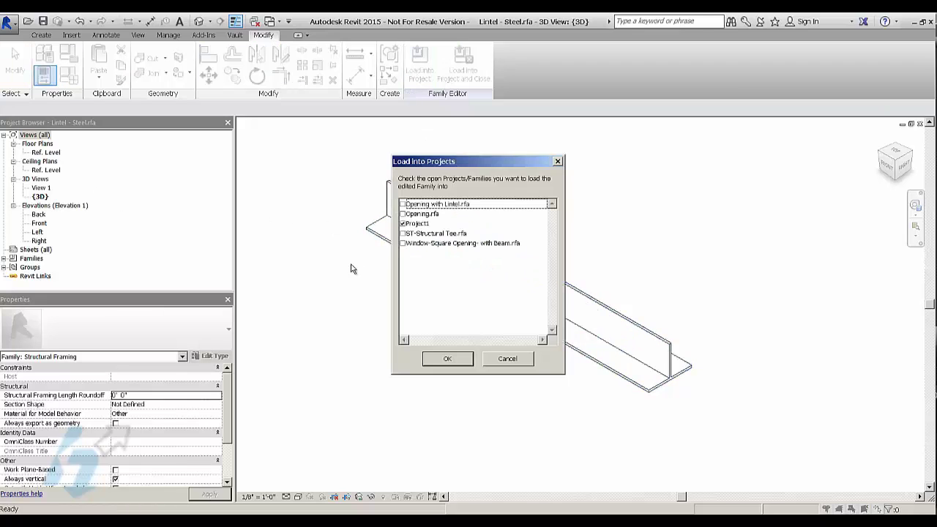
left_click(411, 225)
left_click(403, 224)
left_click(409, 213)
left_click(430, 244)
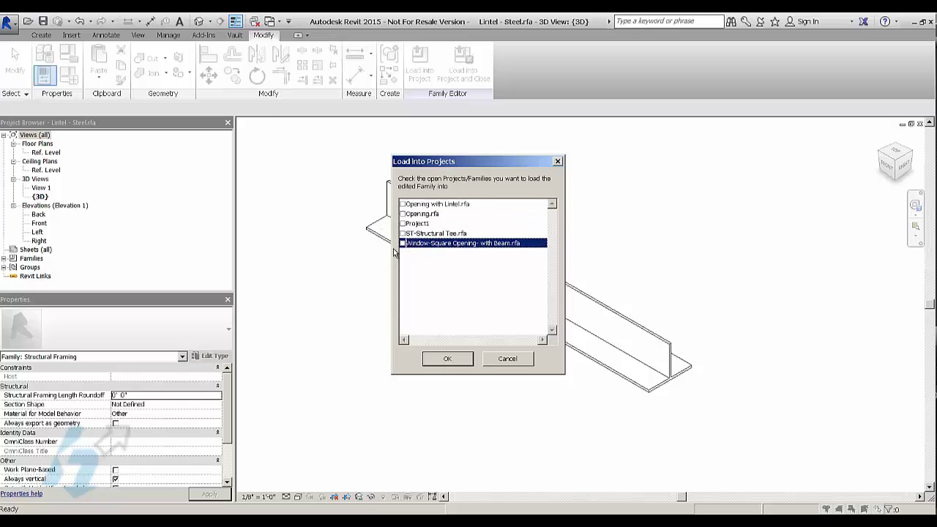
left_click(402, 205)
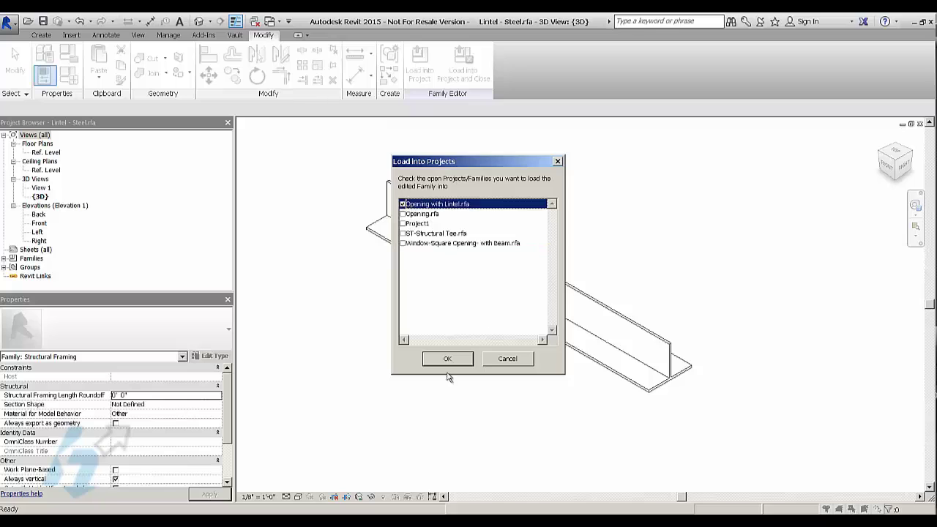
left_click(457, 358)
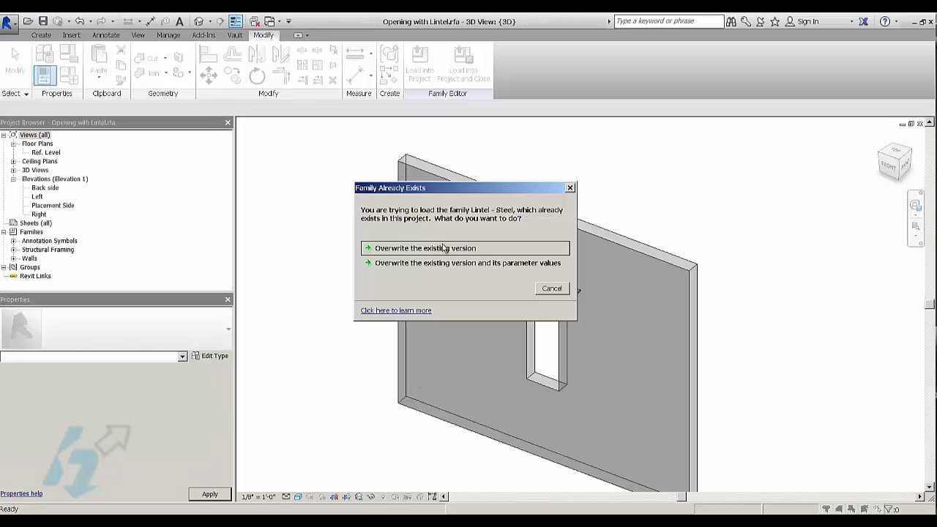
left_click(570, 188)
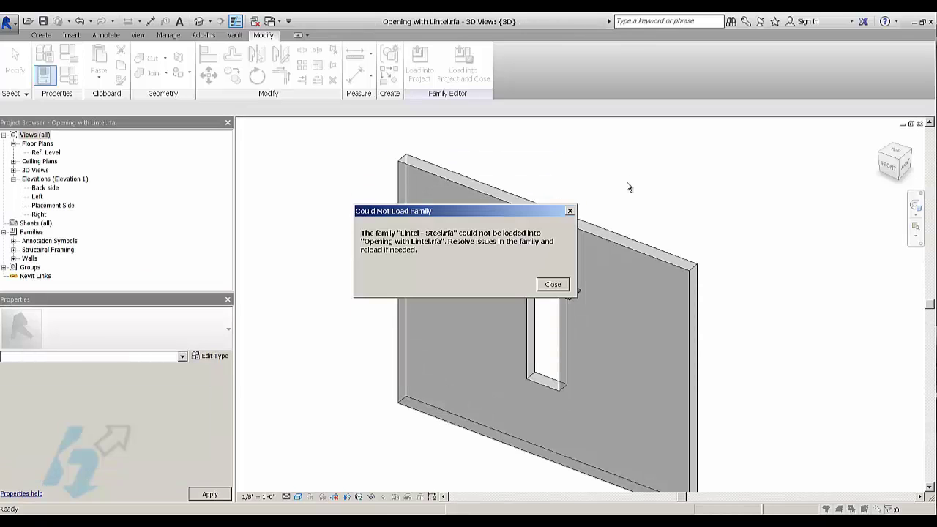
left_click(551, 285)
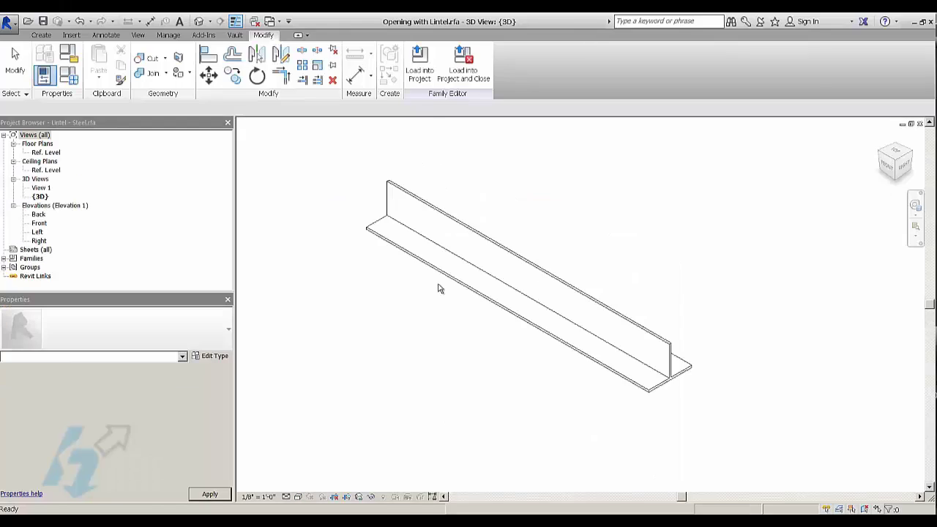
Switch to the Placement Side elevation of Opening with Lintel.rfa and select the lintel above the opening to examine its alignment locks.
left_click(920, 123)
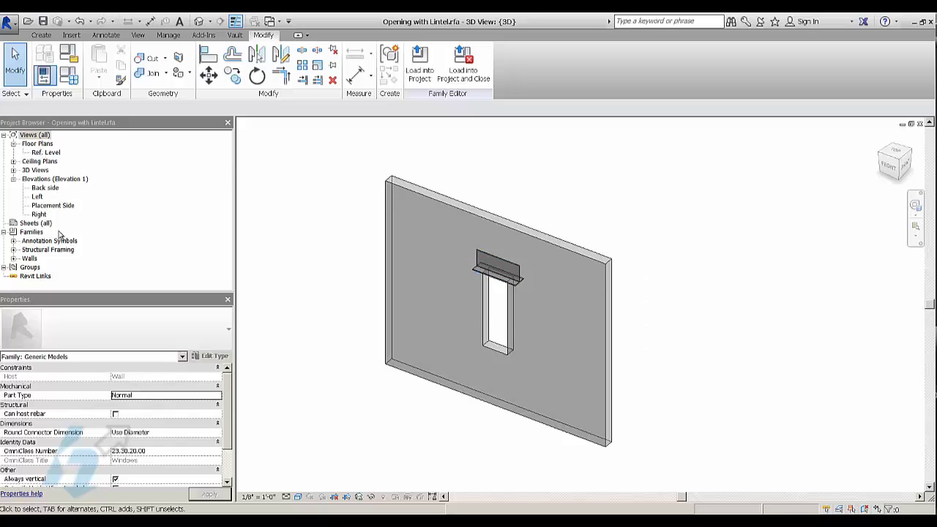
double_click(41, 205)
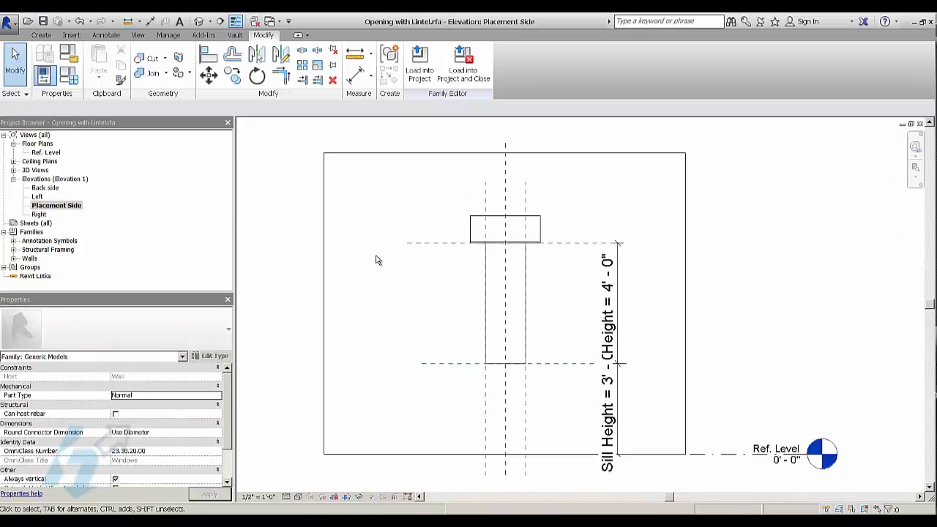
left_click(541, 223)
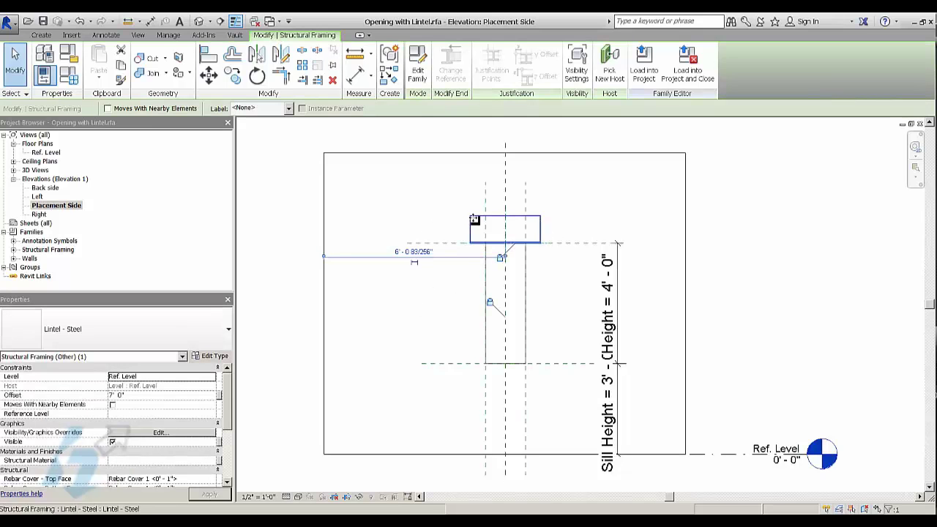
left_click(455, 184)
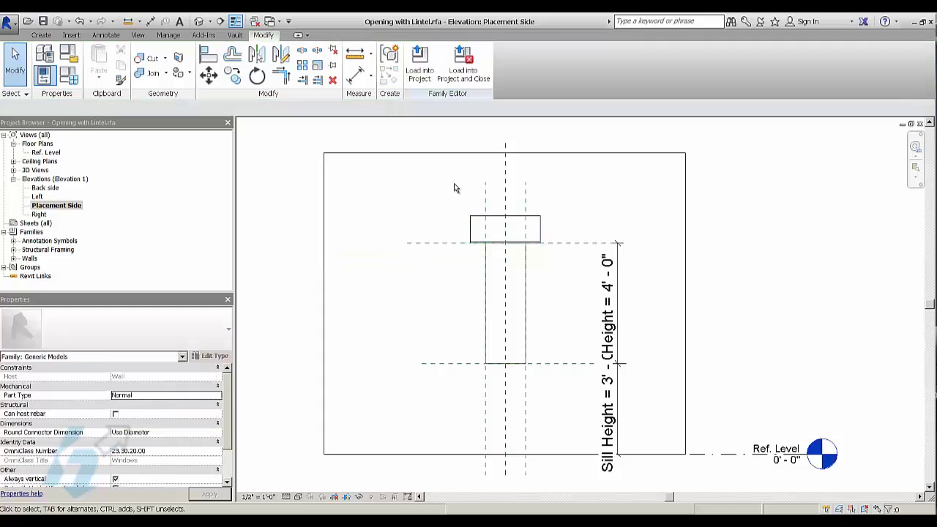
left_click(536, 222)
left_click(439, 215)
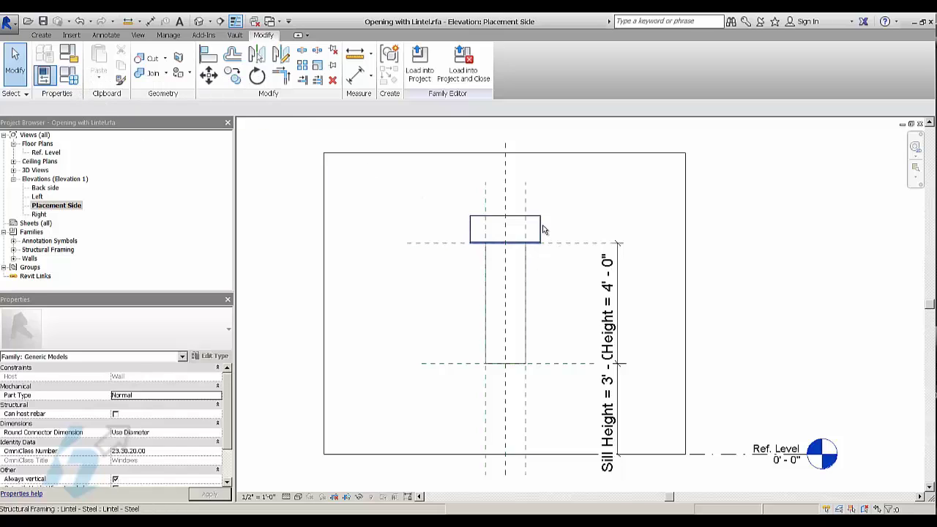
scroll(578, 189, "up", 2)
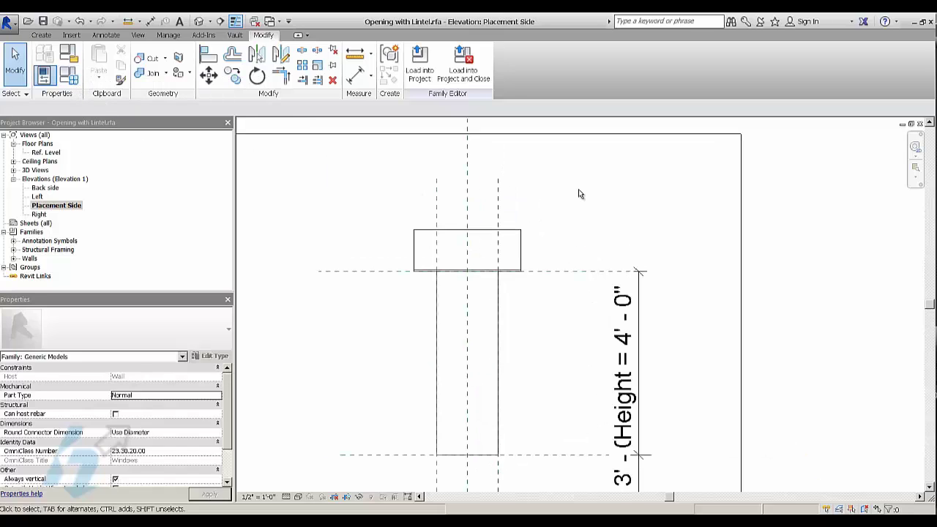
left_click(522, 252)
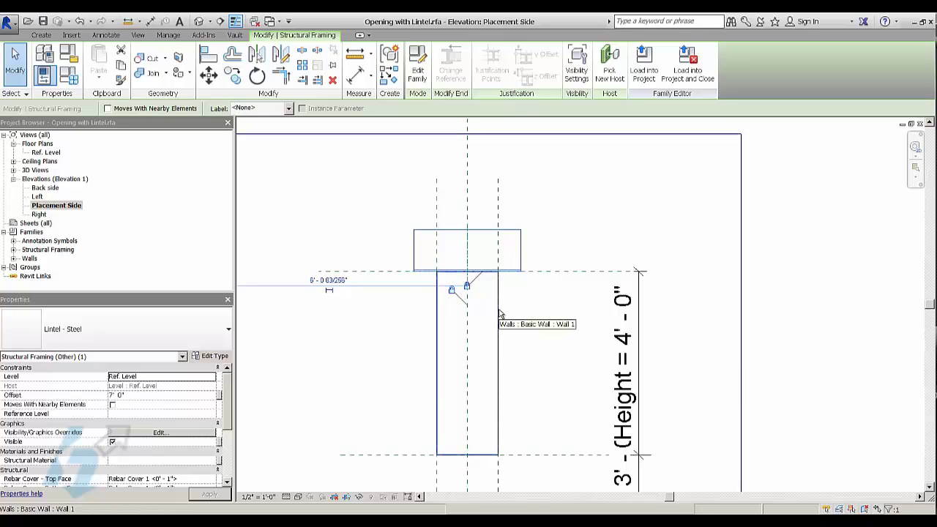
scroll(501, 313, "down", 2)
left_click(429, 159)
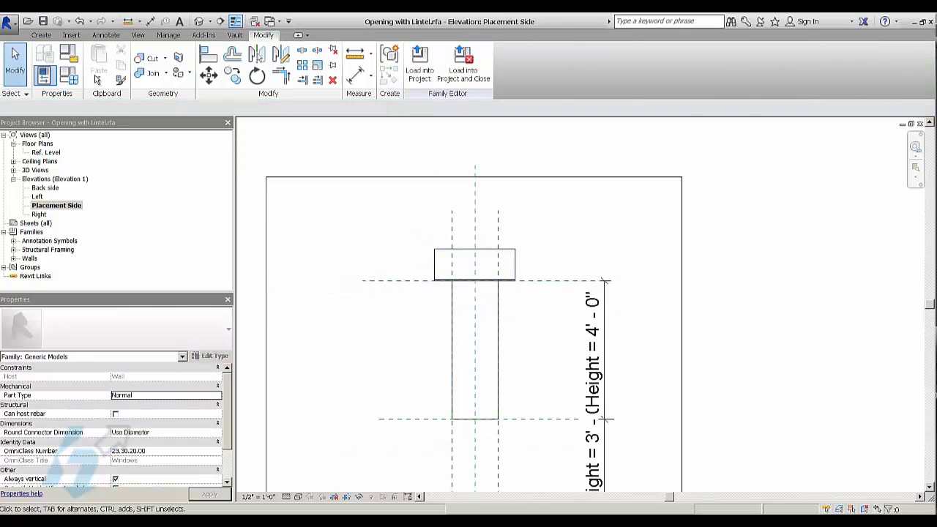
Review the Lintel Length formula and the Width parameter in the opening's family types.
left_click(69, 78)
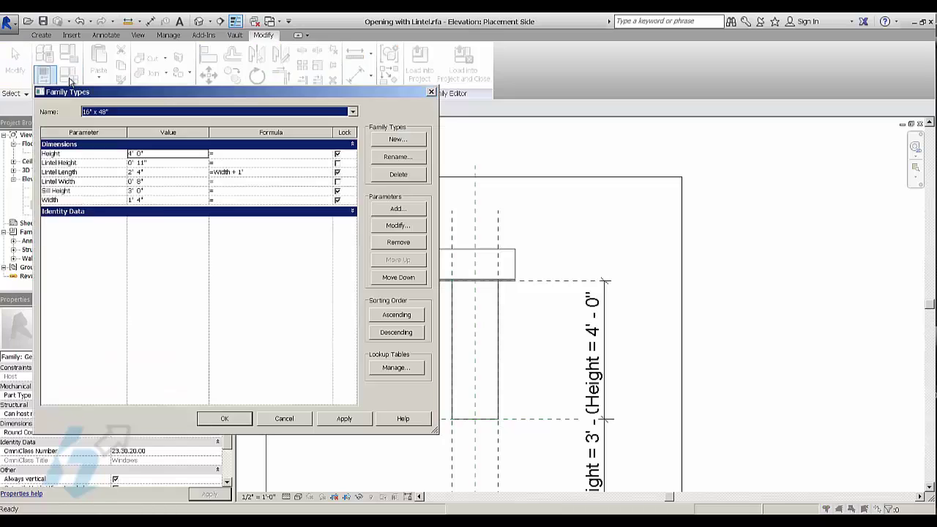
left_click(108, 172)
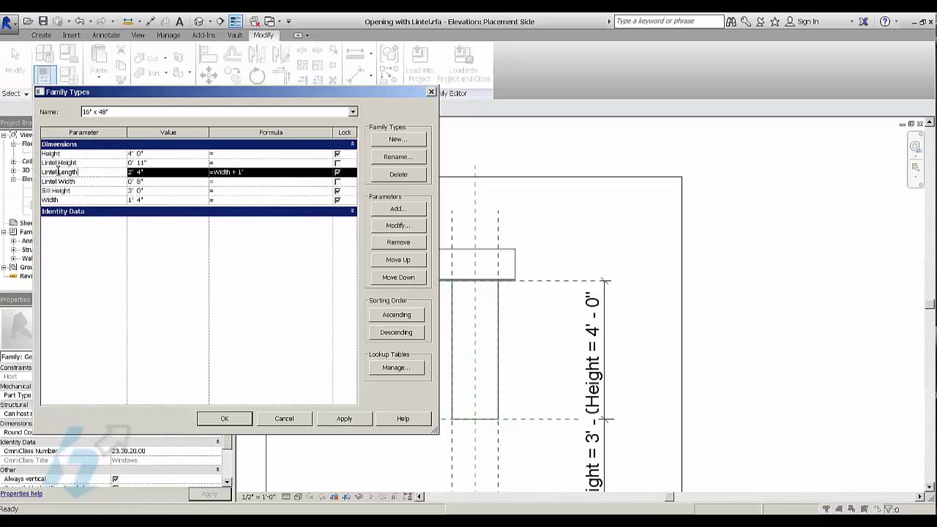
left_click(251, 176)
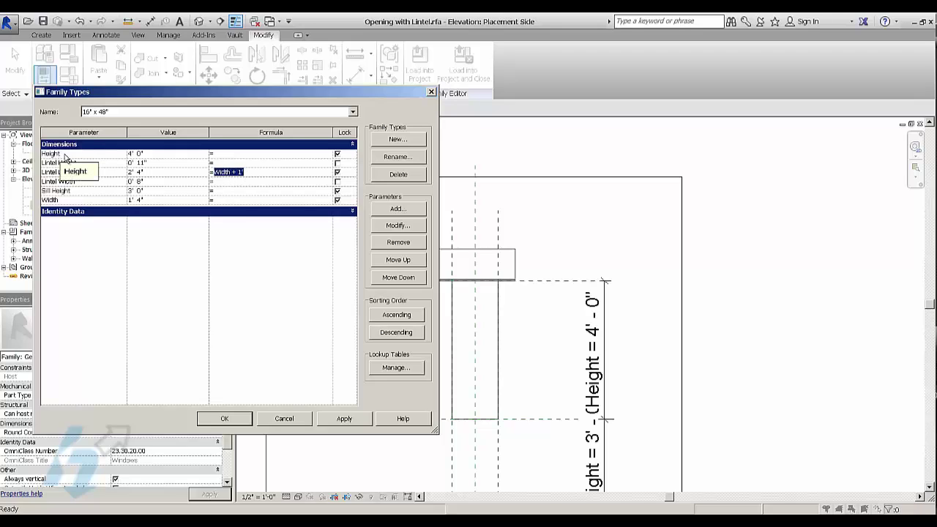
left_click(80, 200)
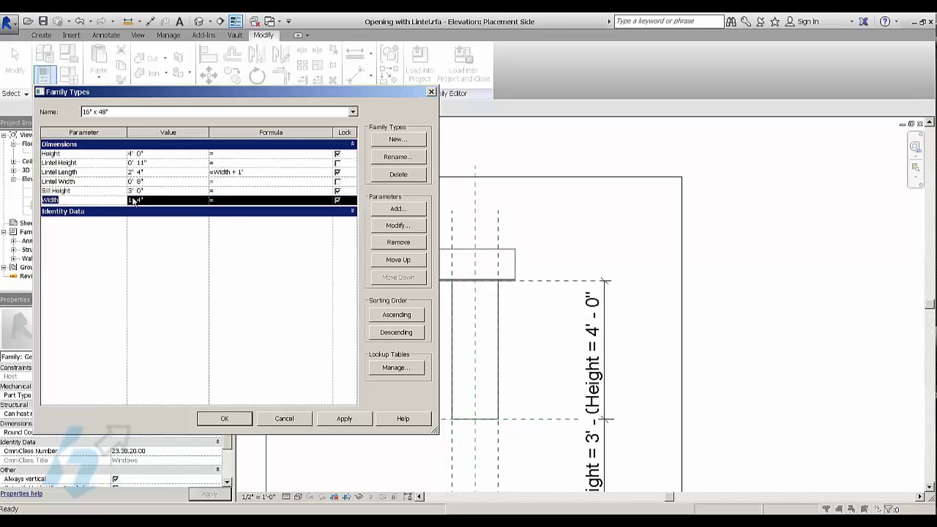
left_click(224, 418)
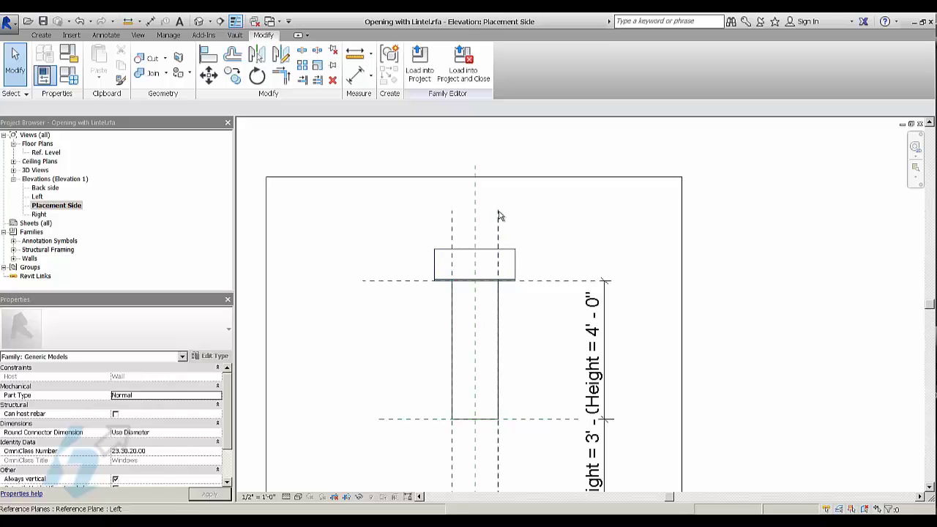
Apply the 24" x 48" family type to the opening and inspect the lintel in the Placement Side elevation.
left_click(69, 59)
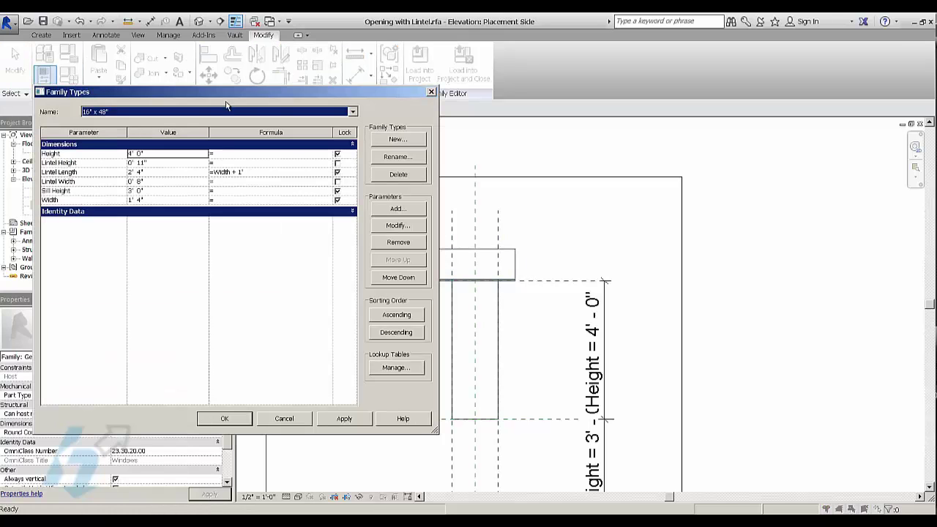
left_click(218, 110)
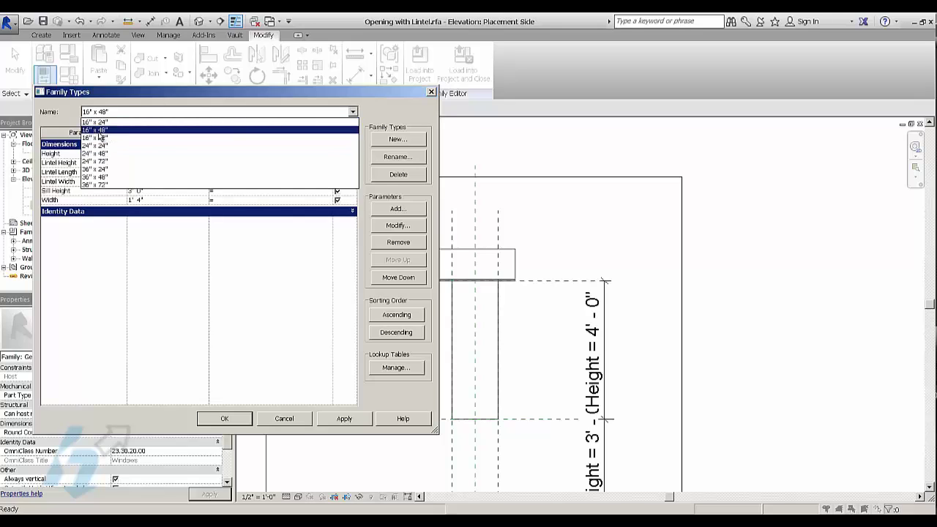
left_click(96, 153)
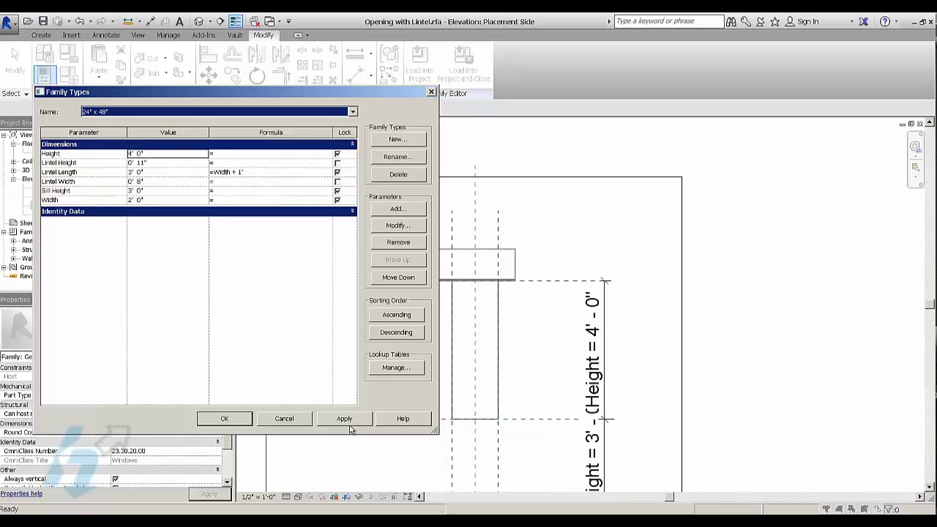
left_click(344, 419)
left_click(224, 419)
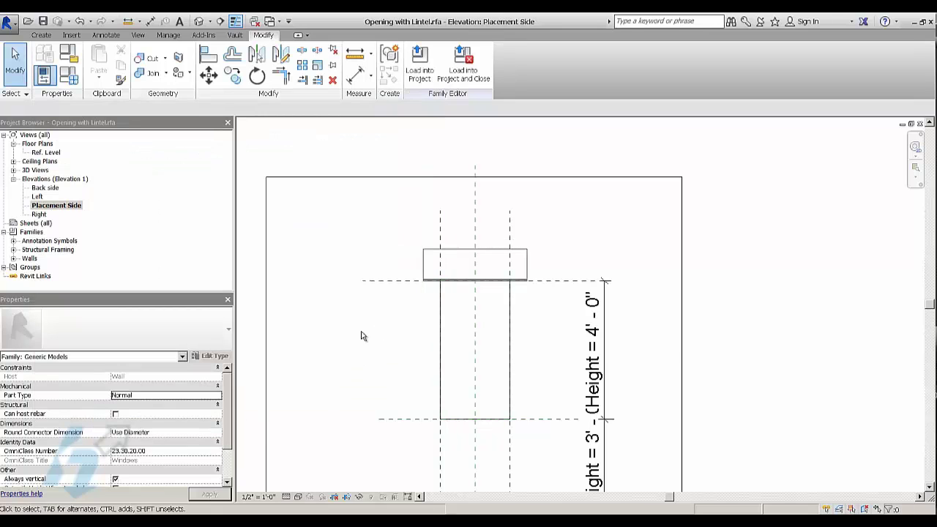
scroll(515, 289, "up", 1)
scroll(515, 289, "up", 1)
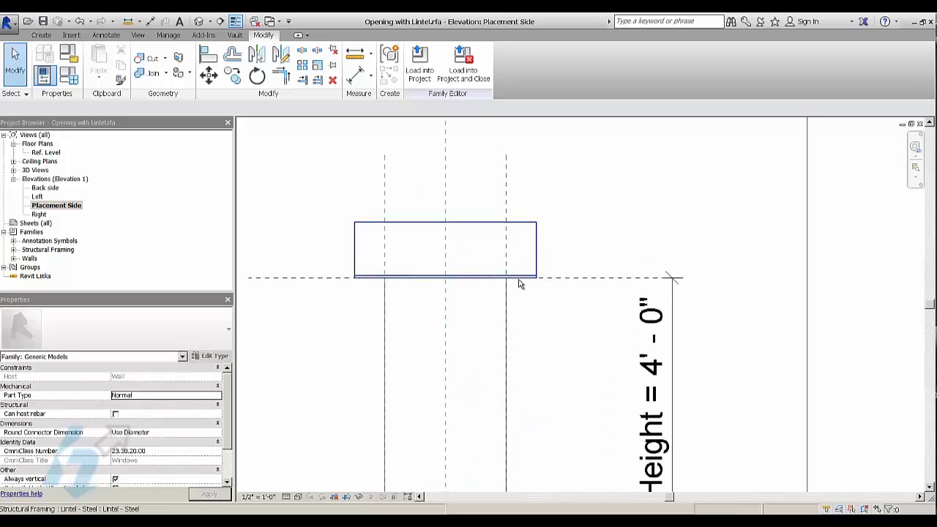
scroll(505, 319, "down", 2)
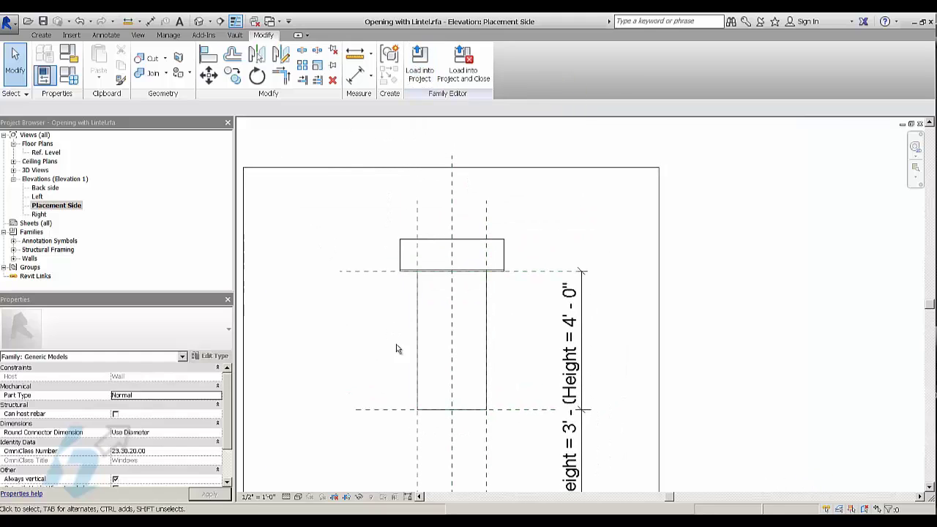
middle_click_drag(458, 335, 437, 203)
middle_click_drag(443, 241, 223, 131)
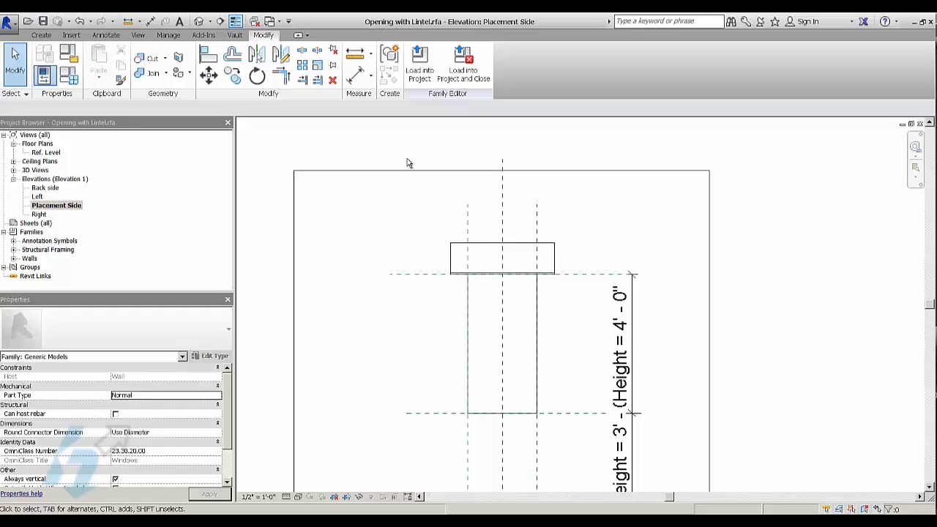
Load the Opening with Lintel family into Project1 only, overwriting the existing version and its parameter values, without placing a new component.
left_click(419, 64)
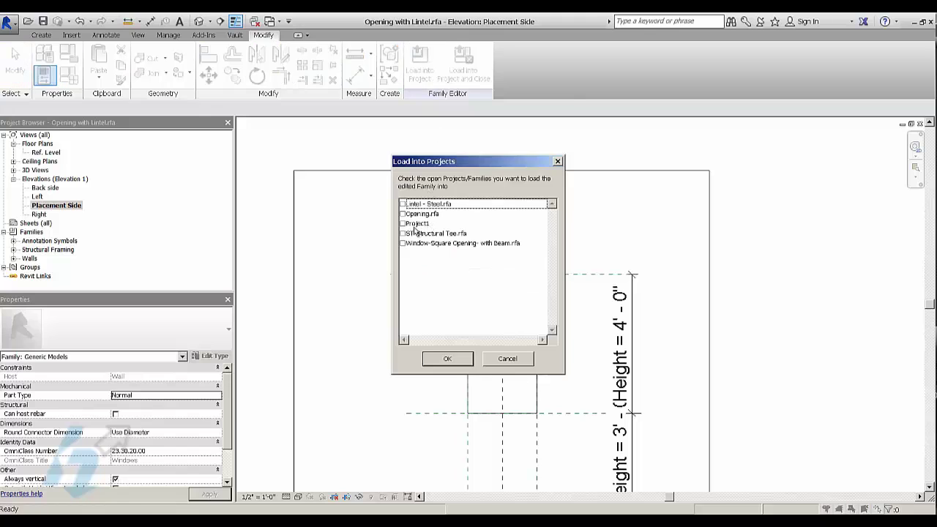
left_click(403, 224)
left_click(448, 358)
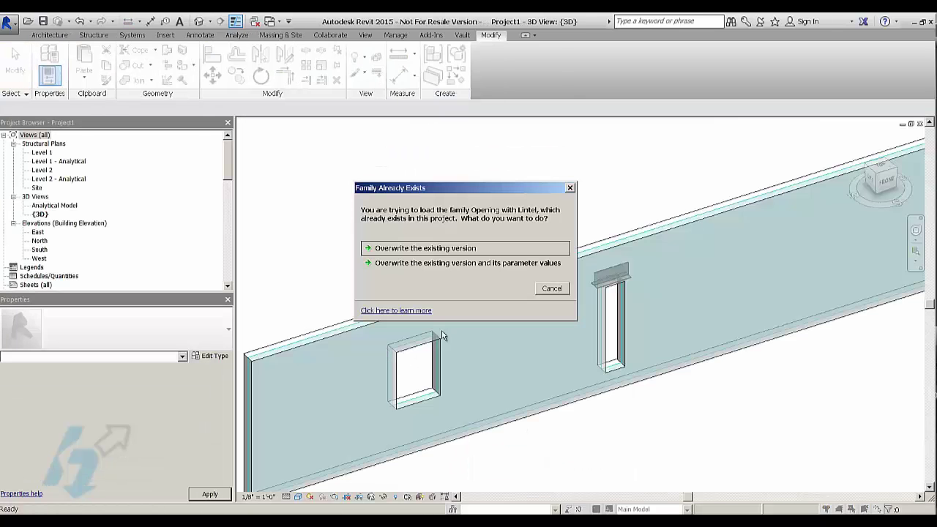
left_click(469, 262)
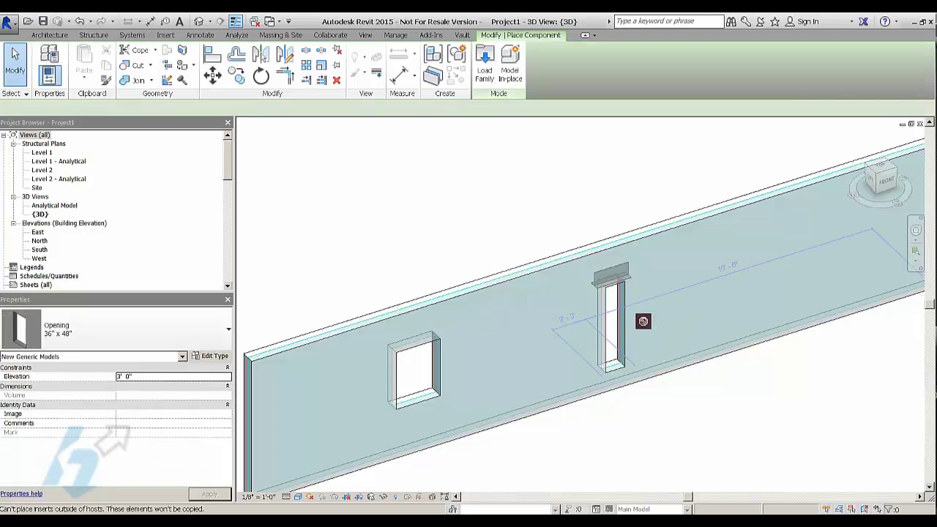
key("Escape")
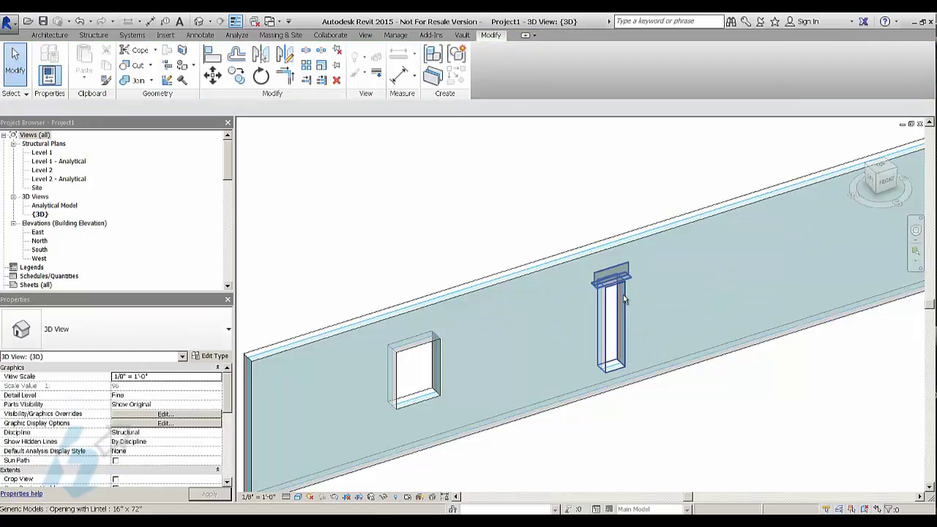
Change the wall's 16" x 72" Opening with Lintel instance to the 24" x 72" type and inspect its lintel in the 3D view.
left_click(596, 280)
left_click(556, 230)
left_click(618, 325)
left_click(530, 195)
left_click(627, 267)
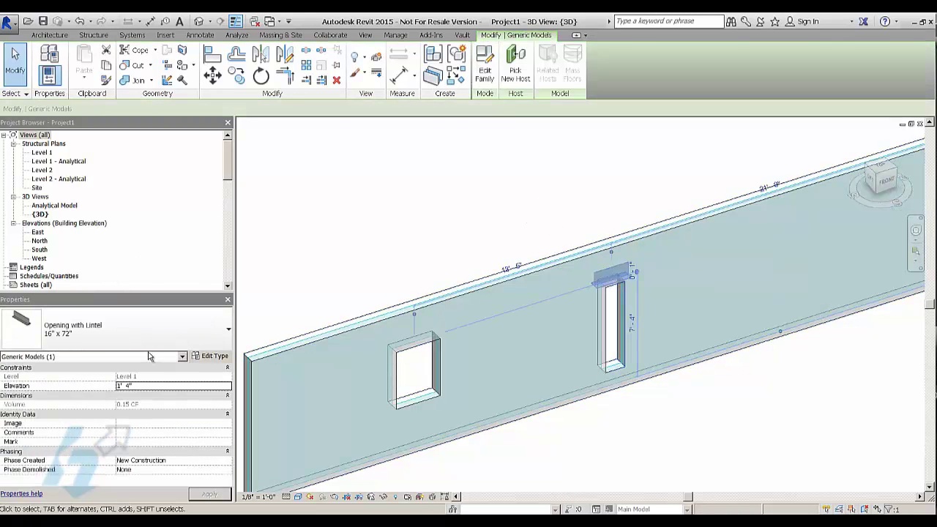
left_click(139, 333)
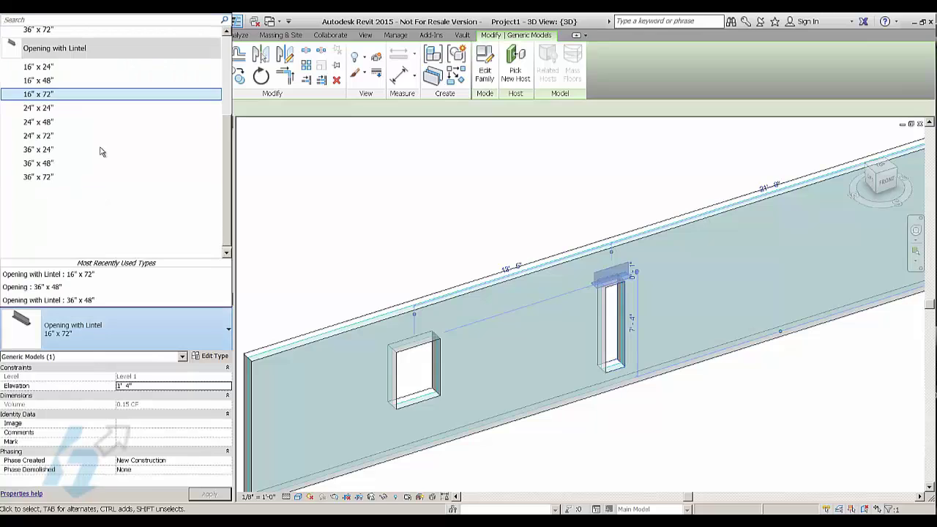
left_click(38, 136)
left_click(504, 201)
scroll(624, 299, "up", 2)
scroll(624, 305, "up", 3)
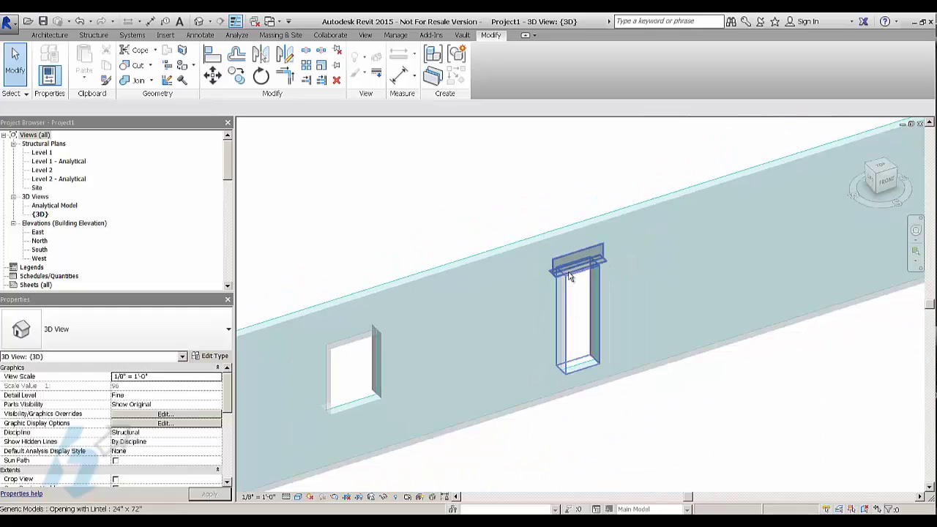